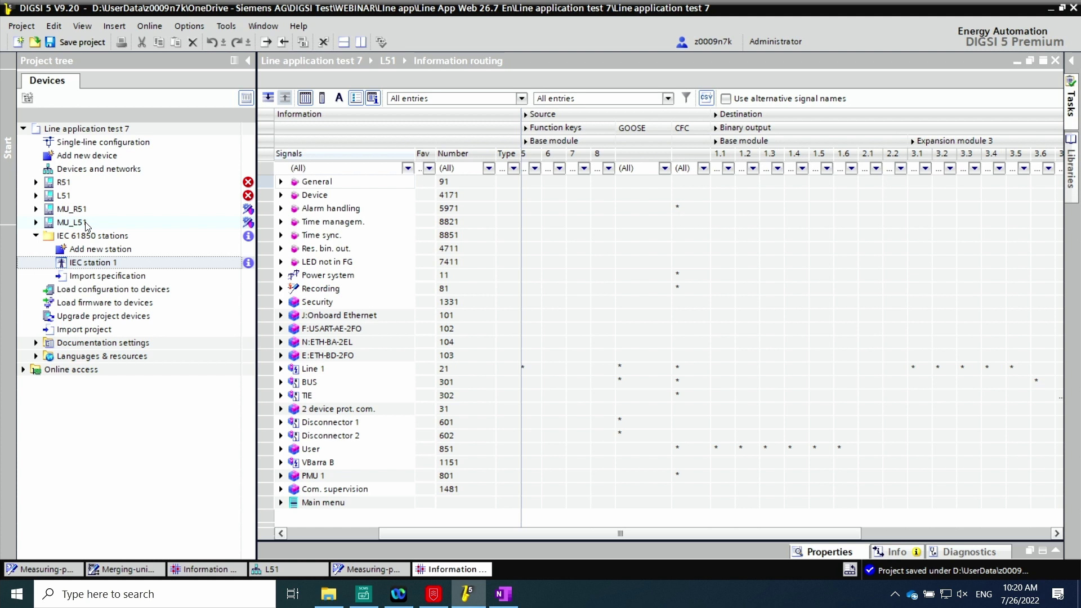
- Expand MU_L51 in the Project tree to list its Hardware, protocols and routing items
left_click(37, 223)
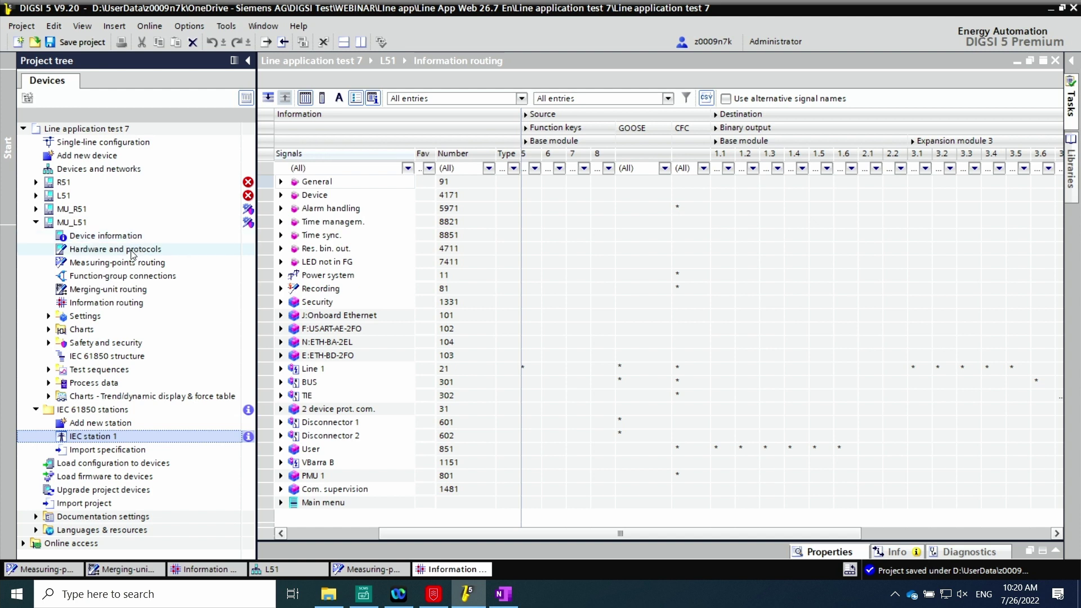
- Open MU_L51's hardware view and the ETH-BD-2FO module's properties
double_click(132, 250)
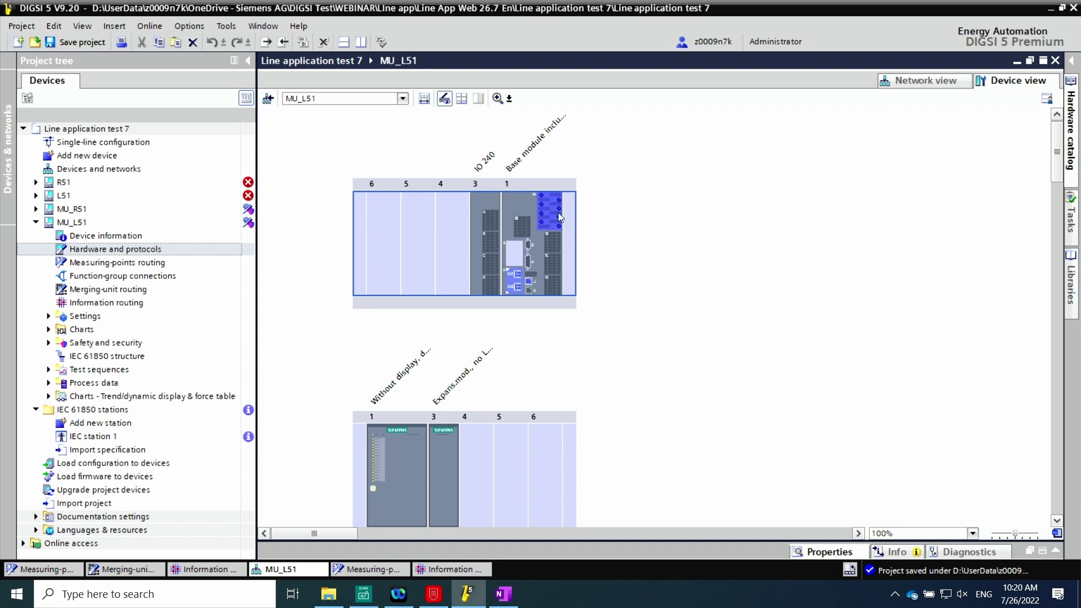
left_click(476, 199)
left_click(504, 208)
left_click(498, 198)
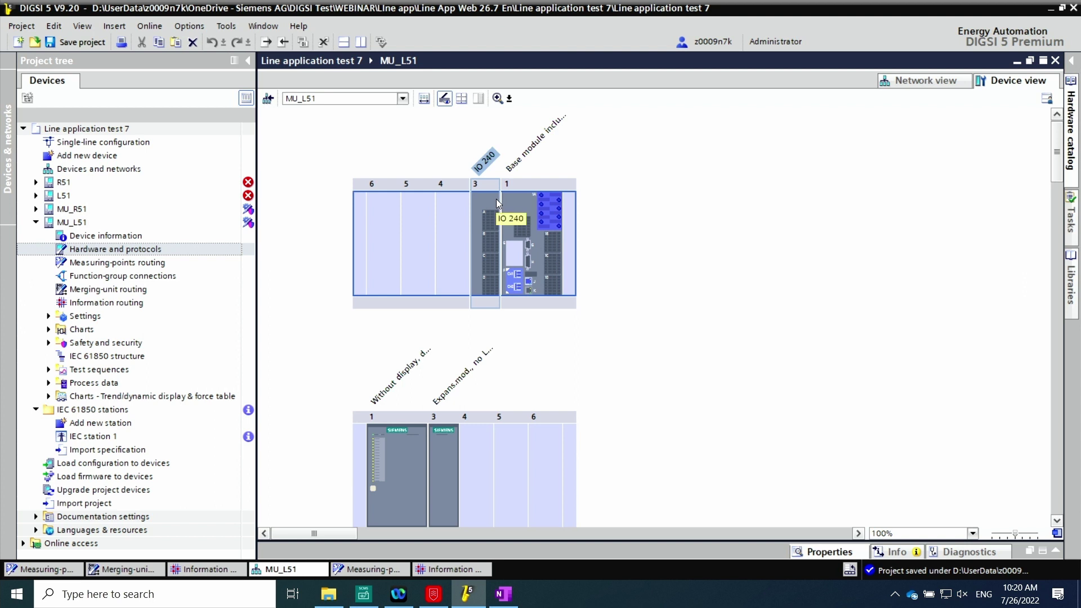
left_click(528, 295)
double_click(528, 295)
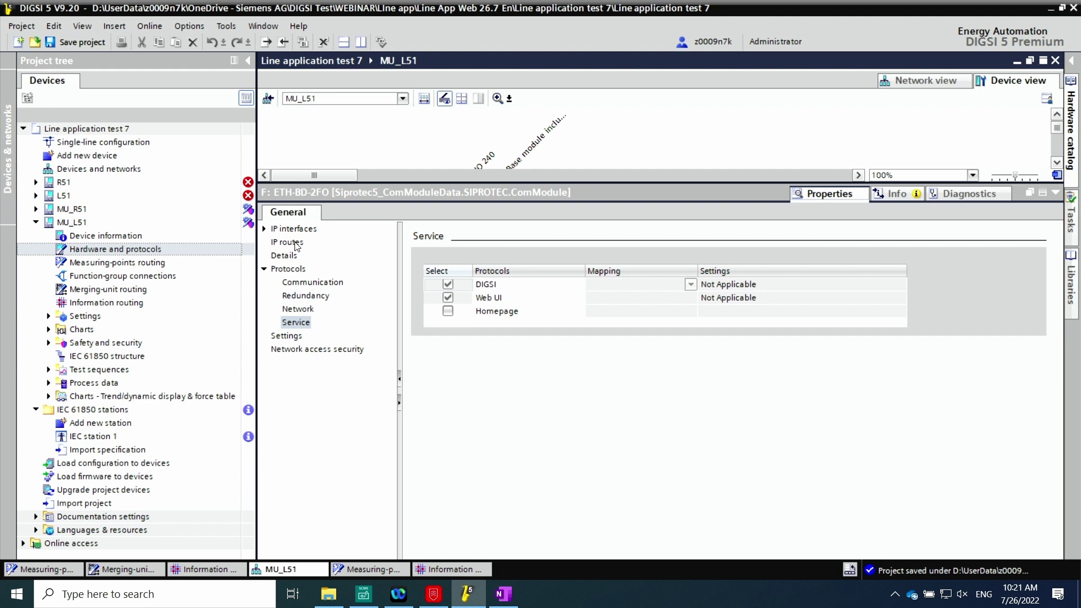
- Keep Line Mode redundancy and enable the IEEE 1588 network protocol on ETH-BD-2FO
left_click(302, 284)
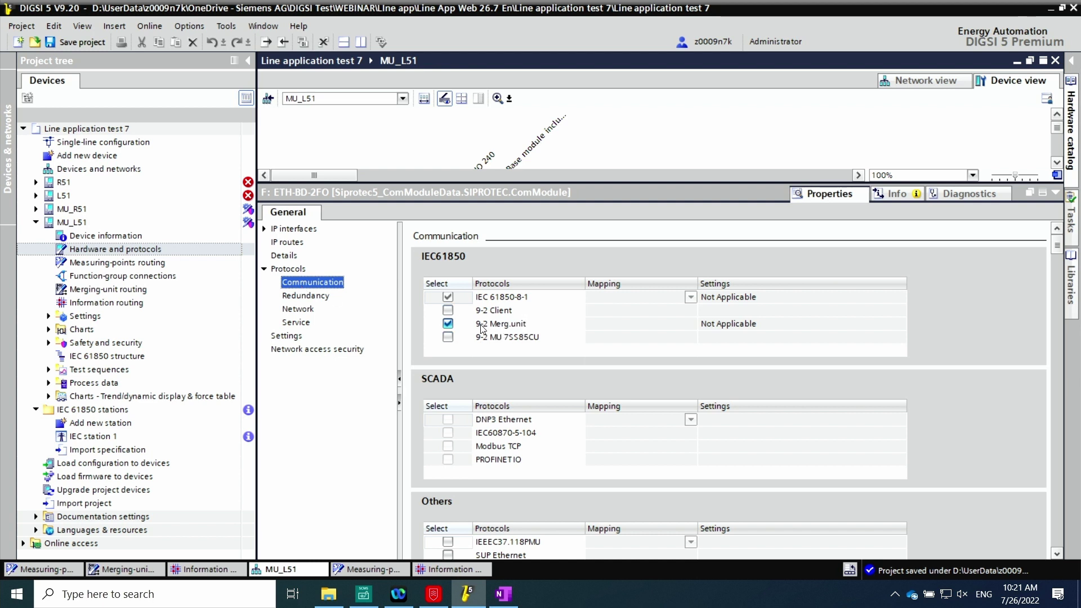
left_click(326, 297)
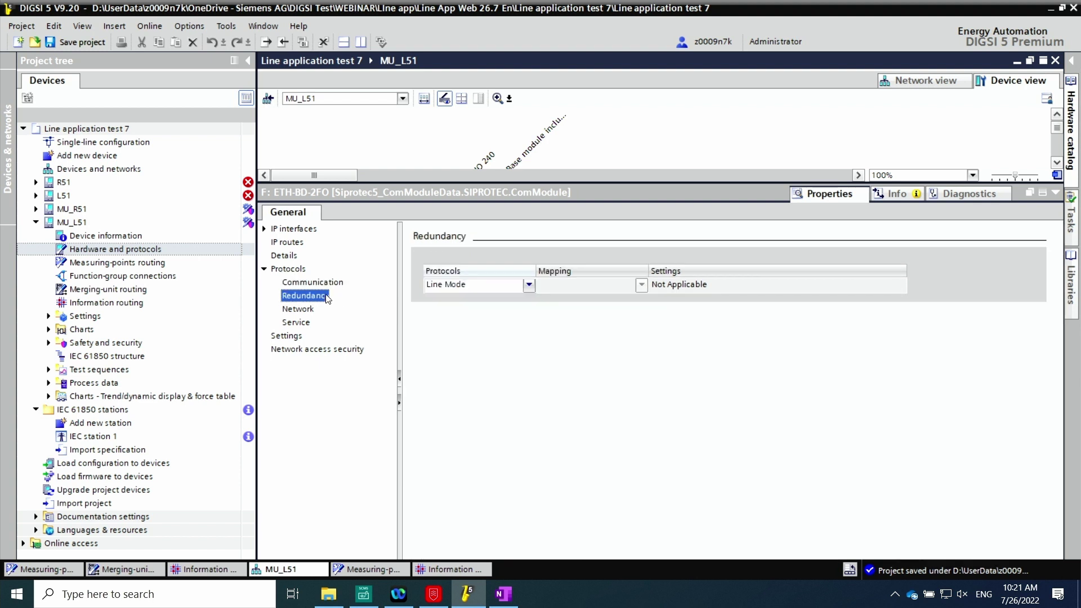
left_click(530, 285)
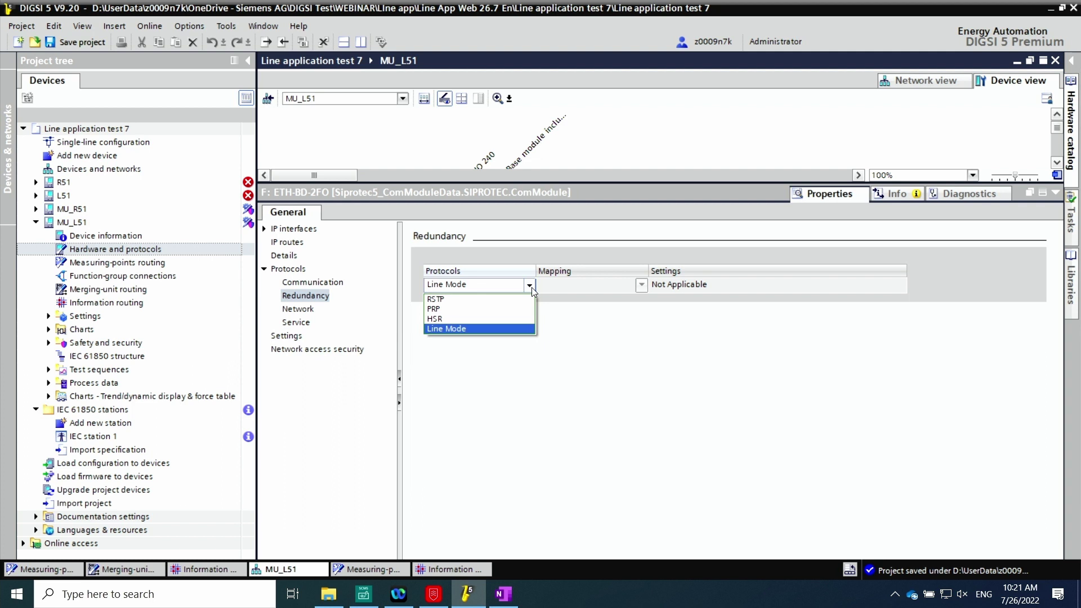
left_click(298, 309)
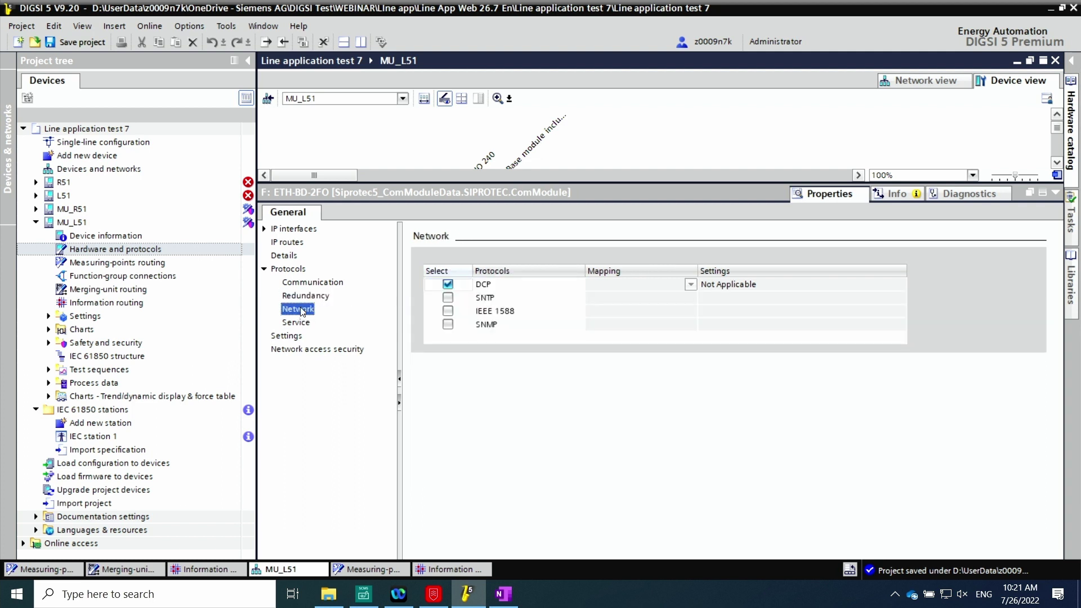
left_click(448, 312)
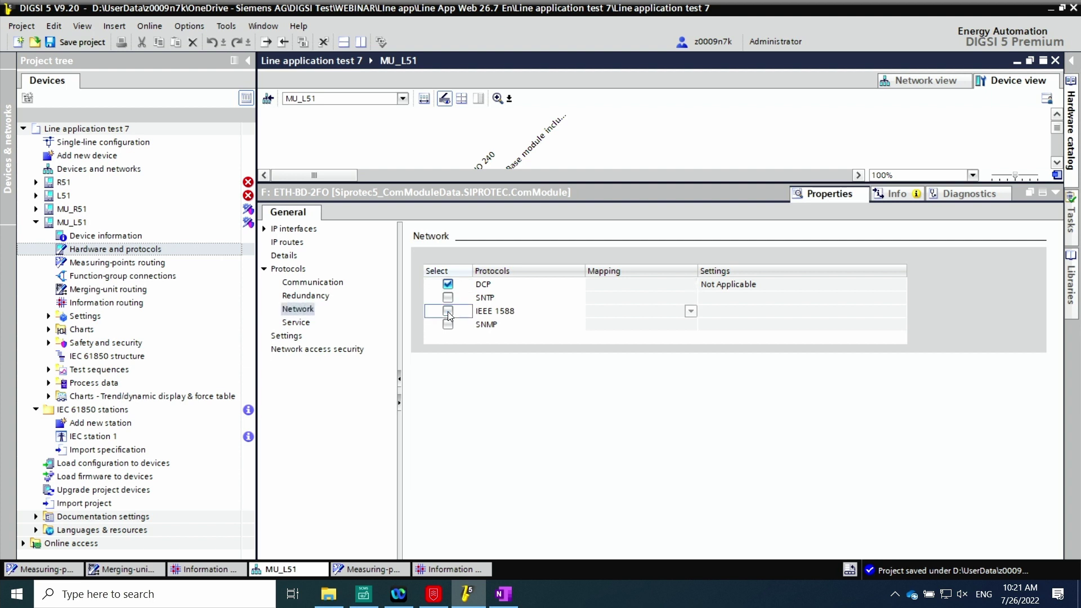
left_click(448, 311)
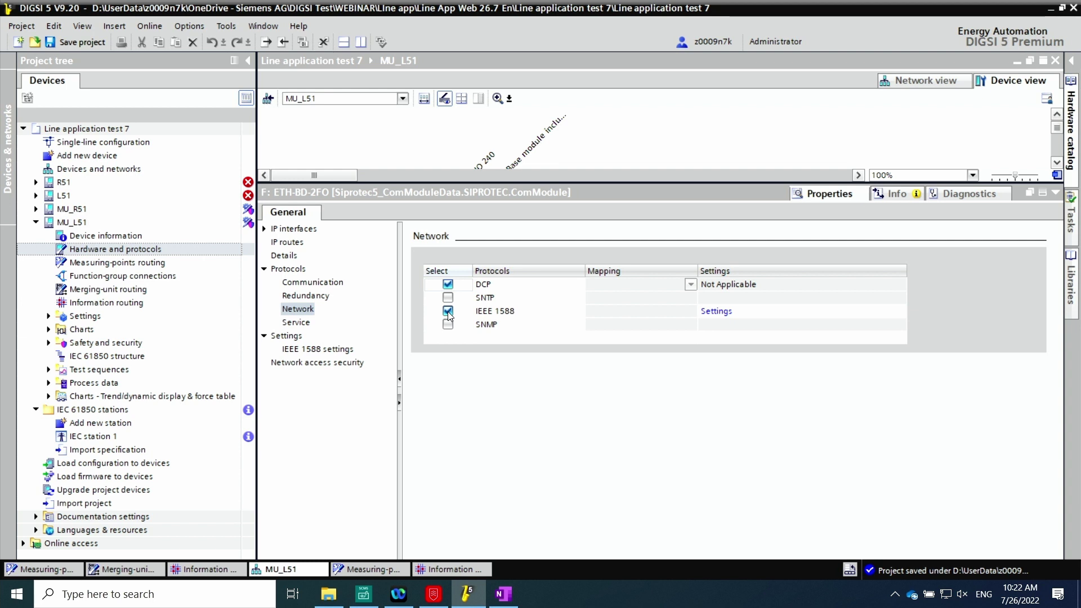
left_click(266, 270)
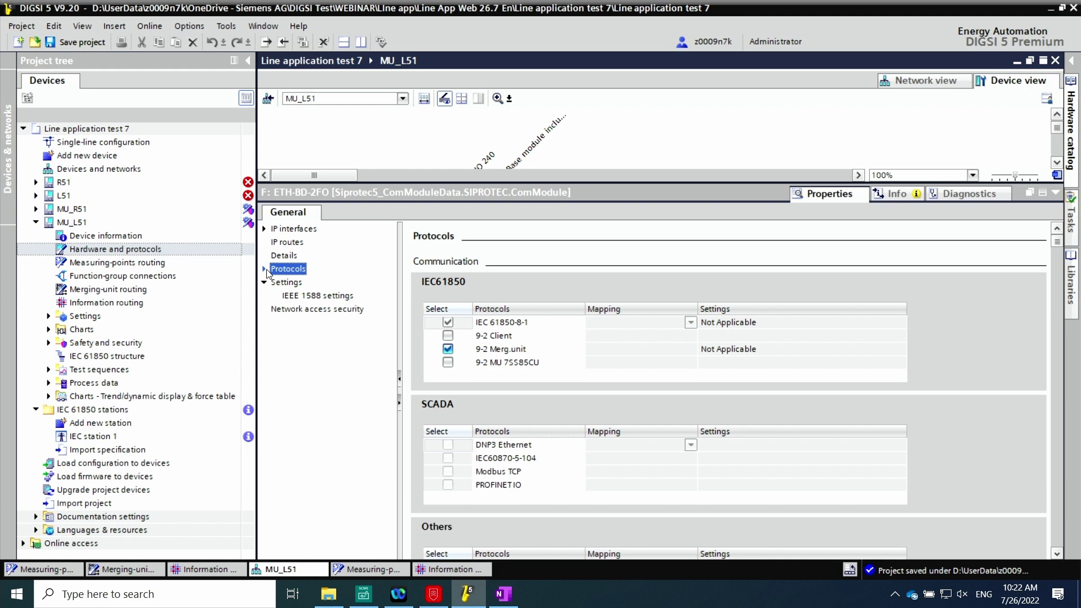
left_click(160, 265)
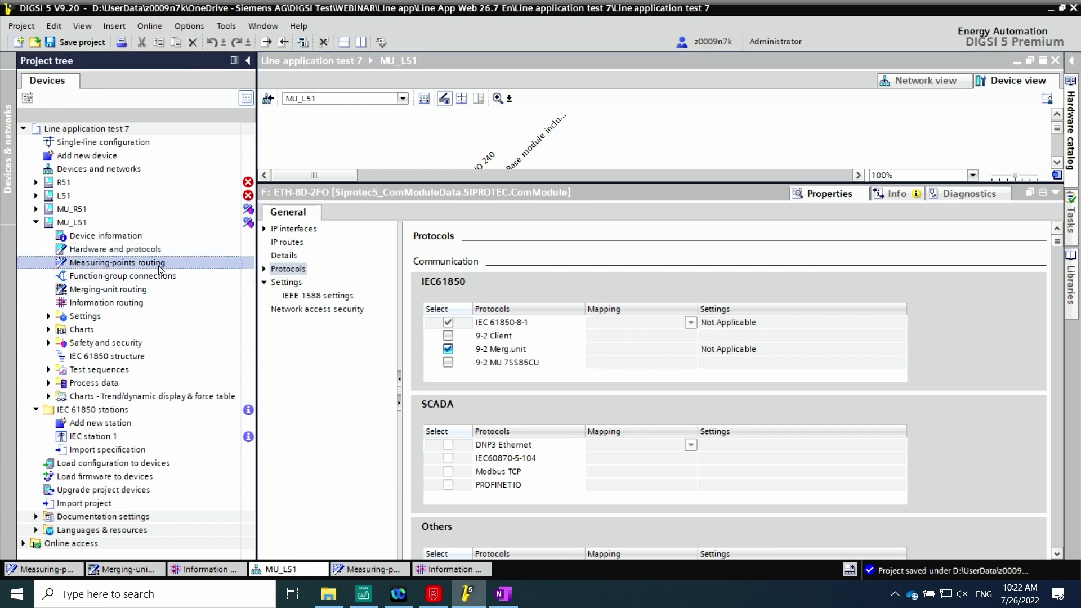
- Show MU_L51's voltage measuring points, with LPIT V-3ph 1 routed to LP-VT 3.1–3.3
double_click(160, 264)
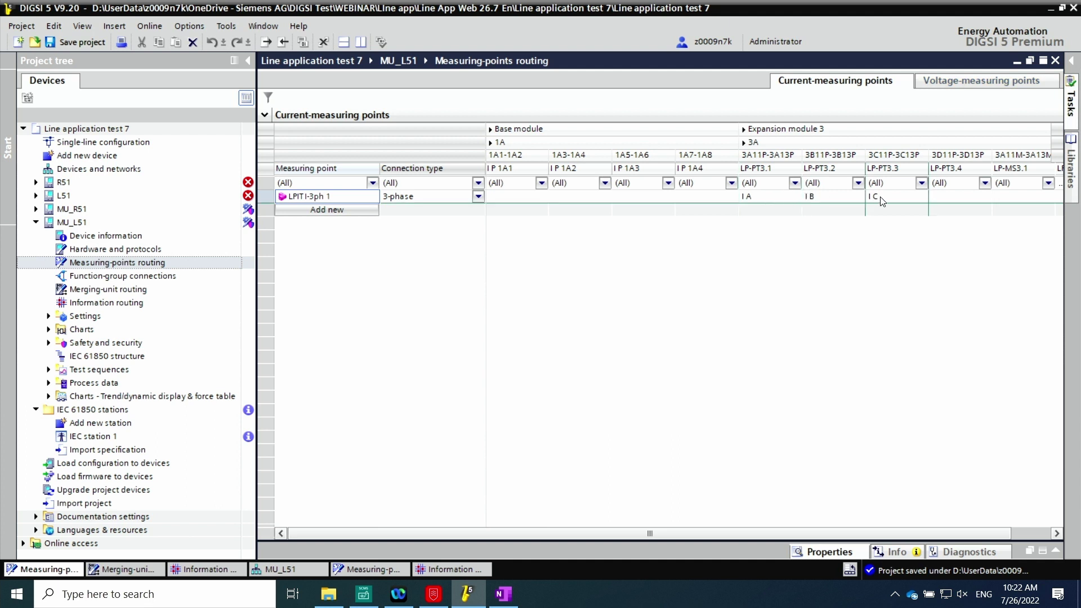
left_click(976, 79)
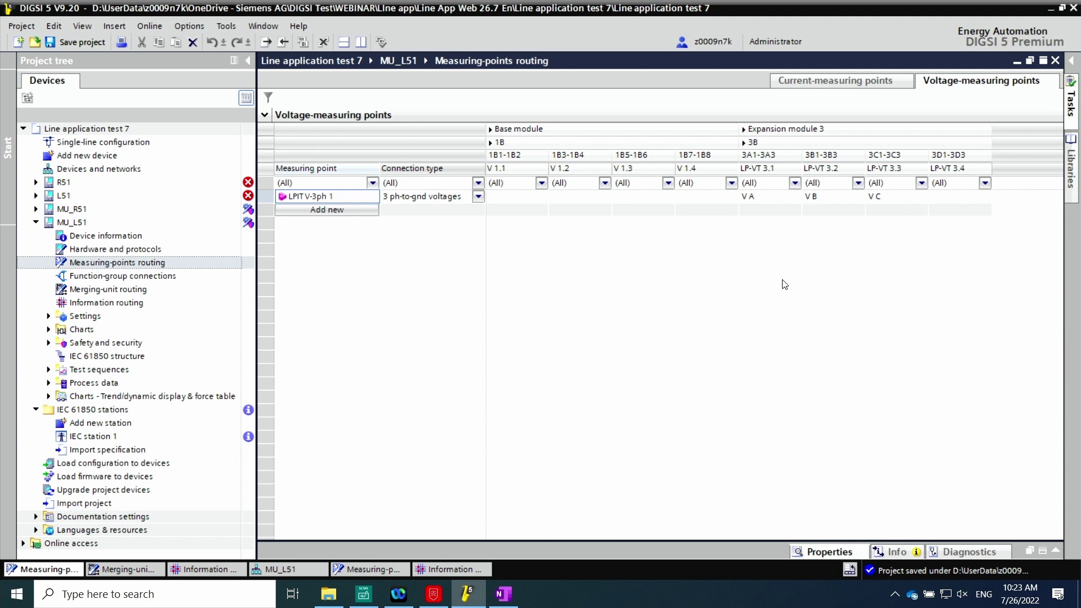
- Check the ETH-BD-2FO SMV stream settings in MU_L51's merging-unit routing, keeping stream type IEC 61869-9
double_click(113, 292)
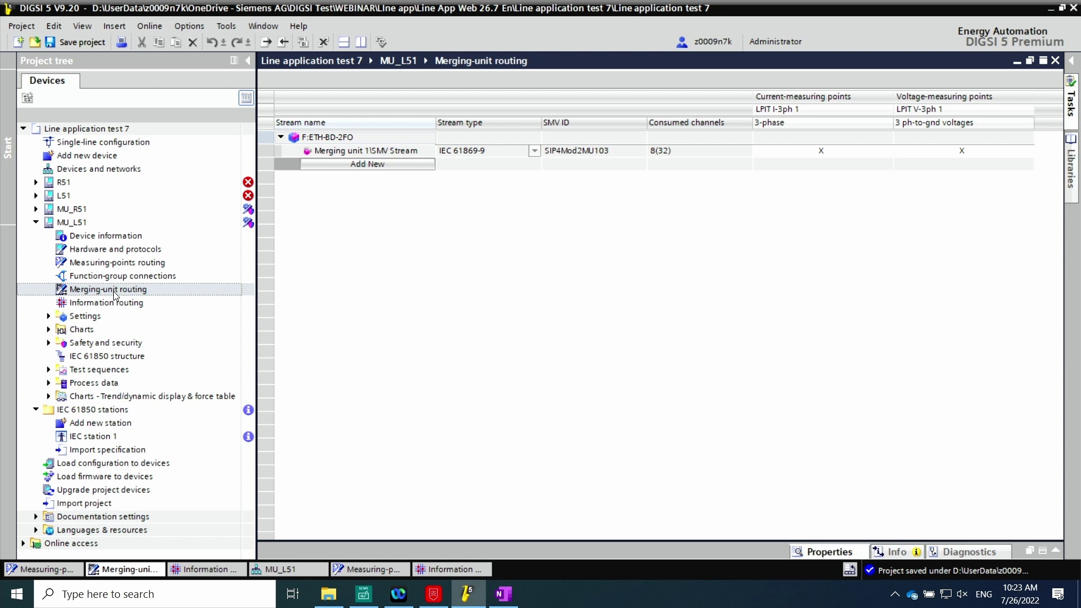
left_click(378, 164)
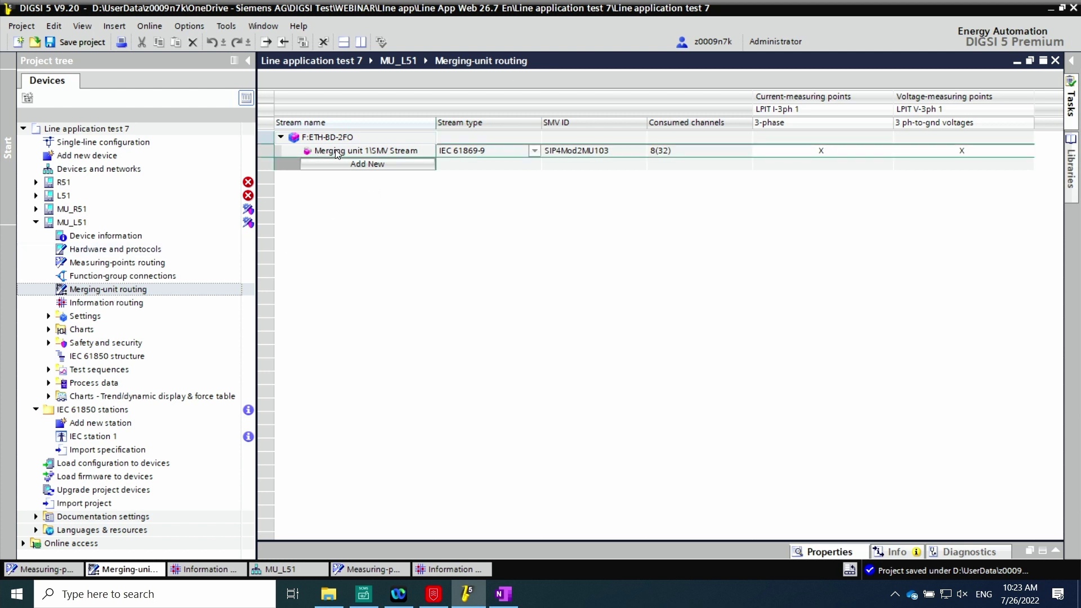
left_click(428, 186)
left_click(504, 154)
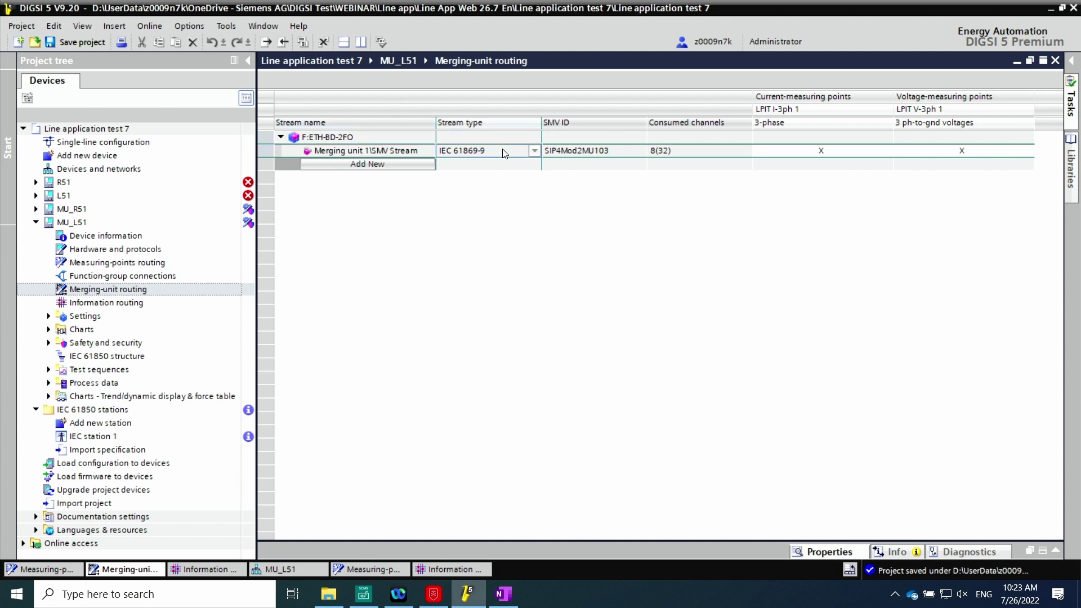
left_click(808, 554)
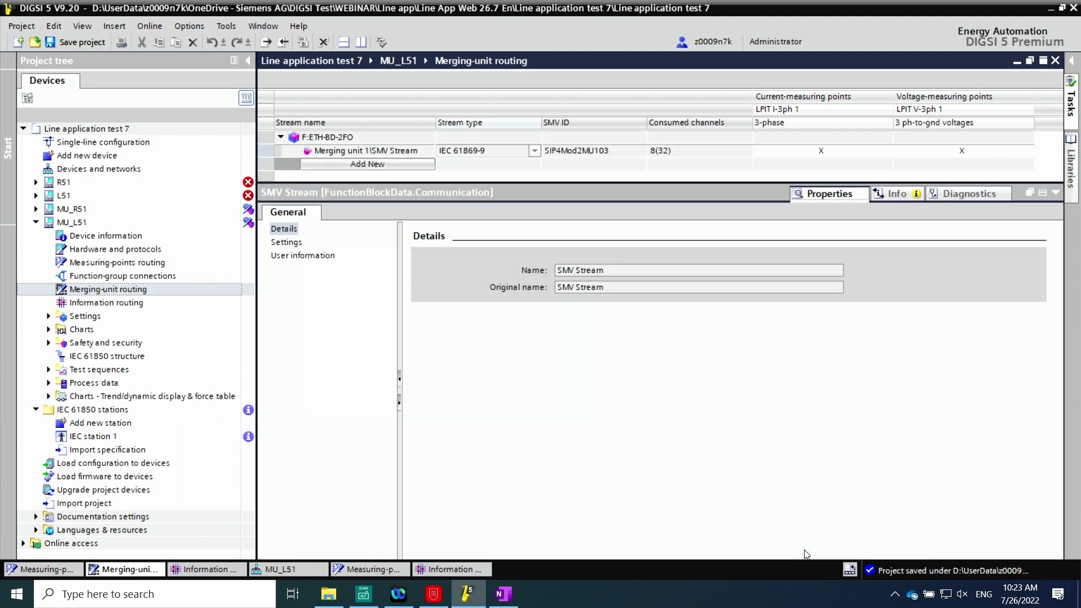
left_click(288, 242)
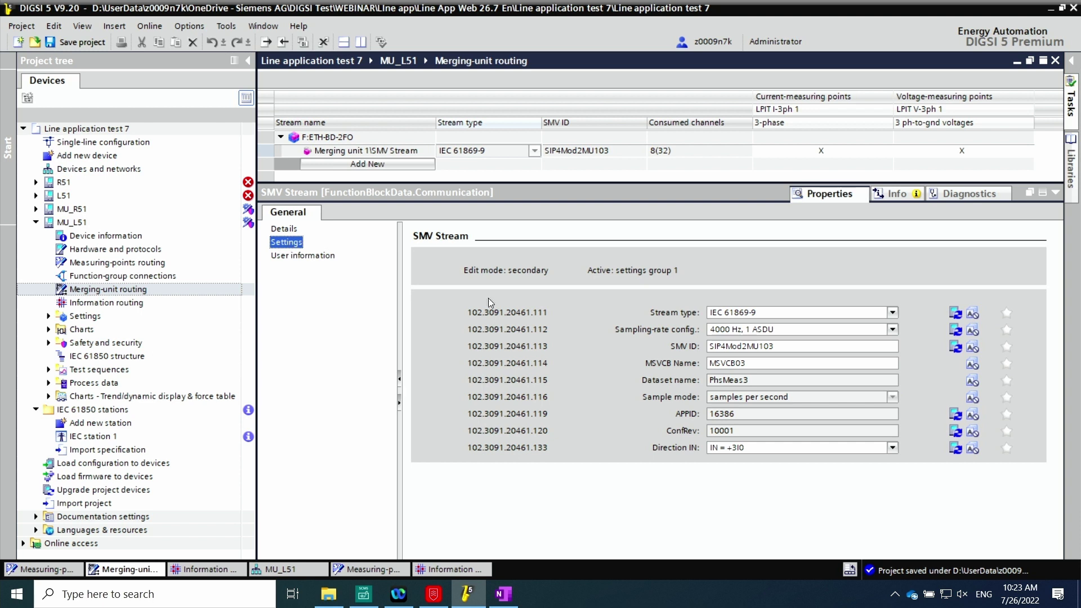
left_click(893, 314)
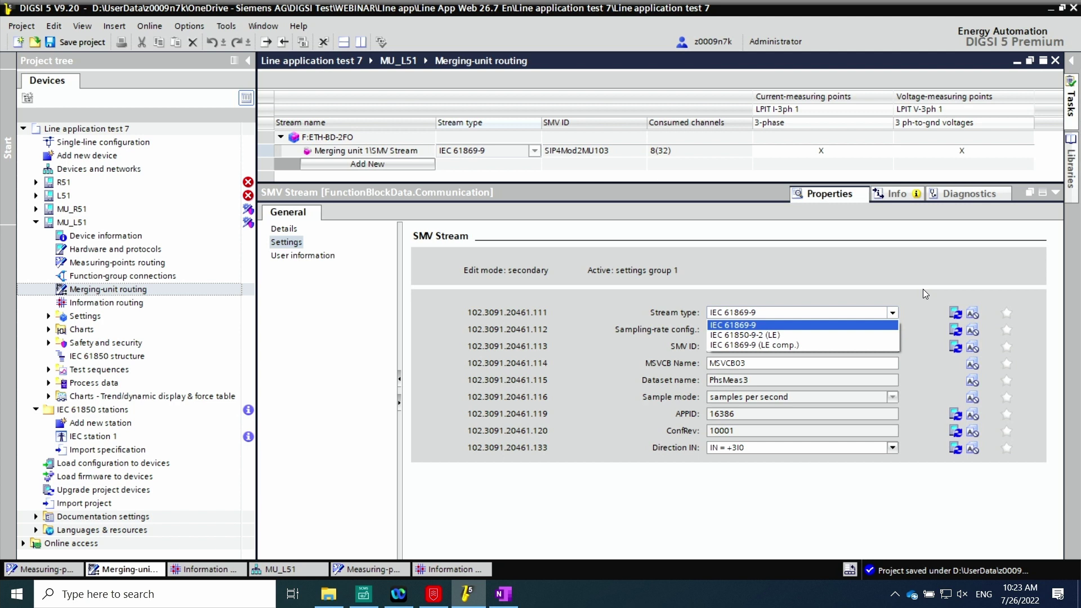
key("Return")
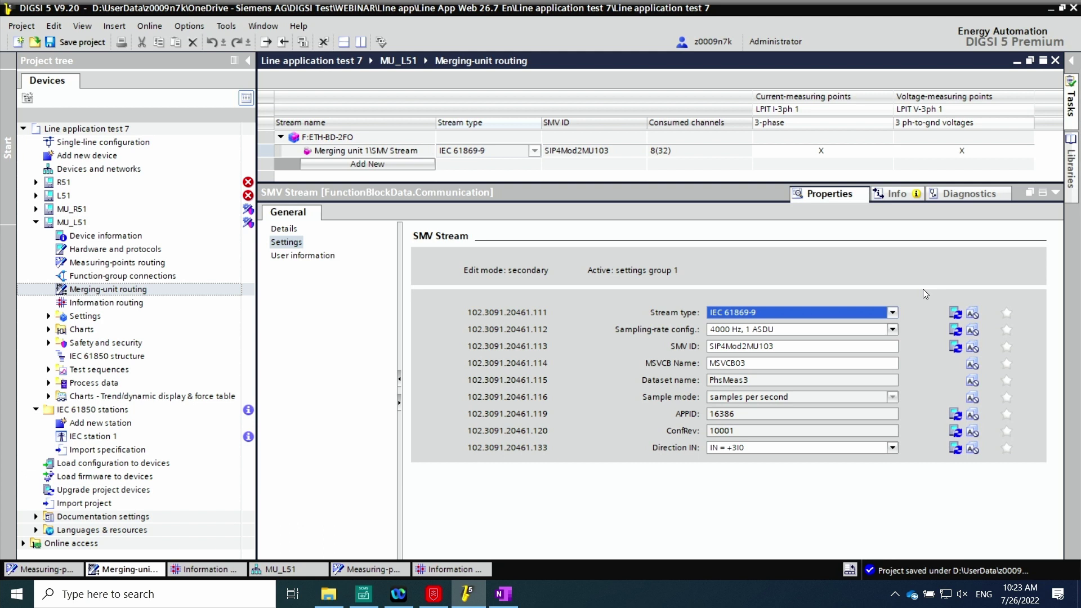
left_click(127, 304)
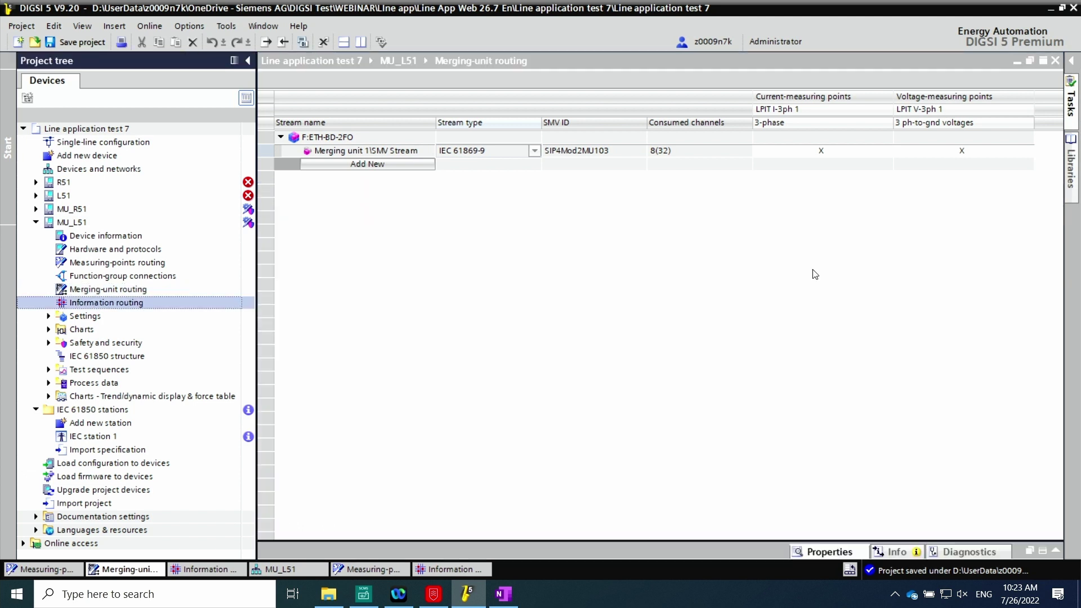
- Expand VI 3ph 1 > External trip 1 > Stage 1 and route >External trip via GOOSE
double_click(126, 304)
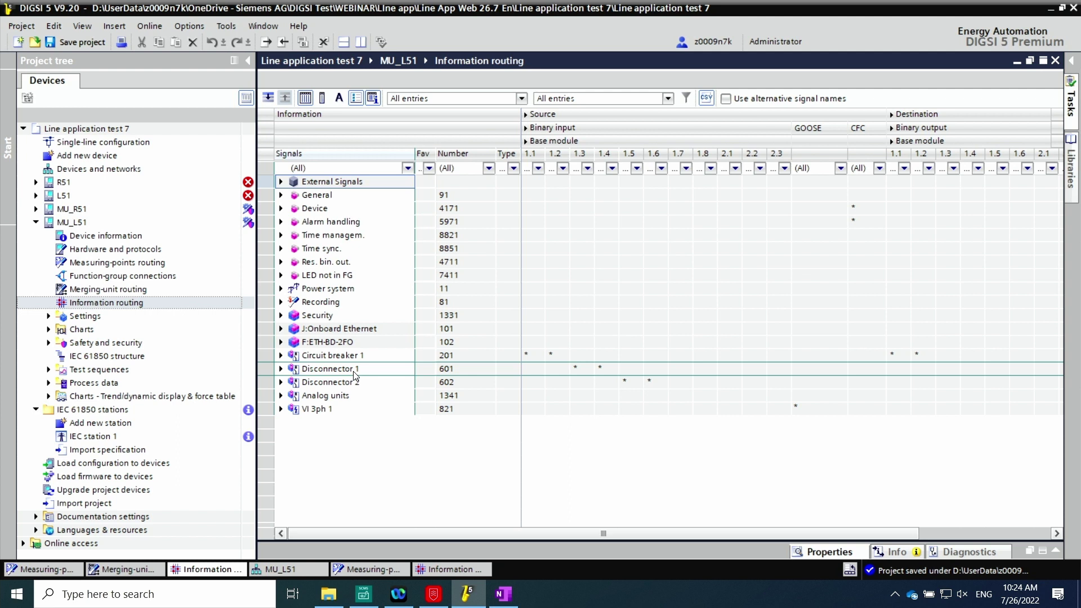
left_click(280, 409)
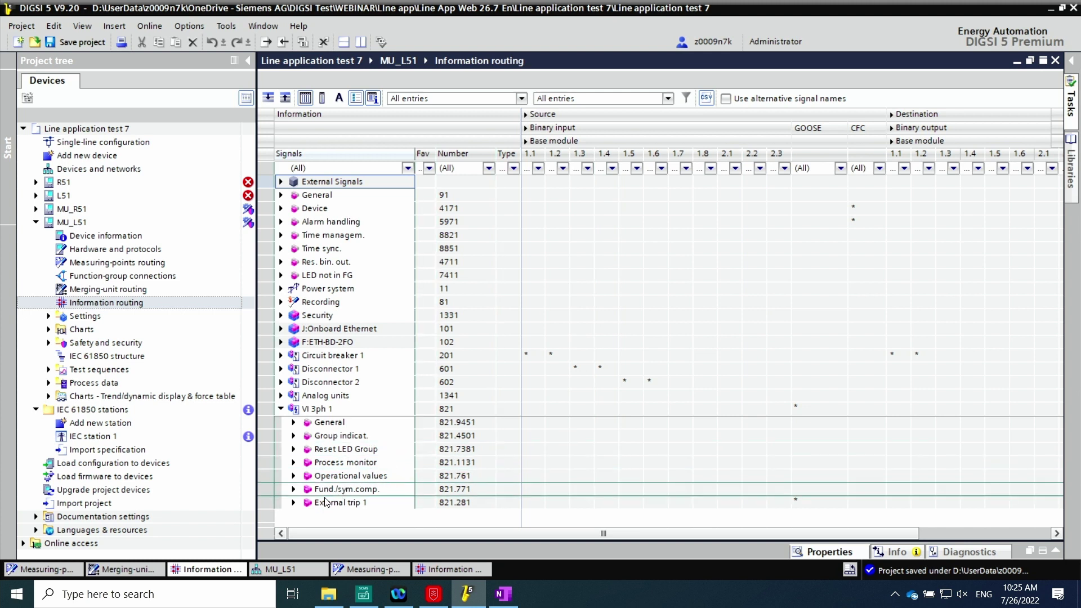
left_click(294, 502)
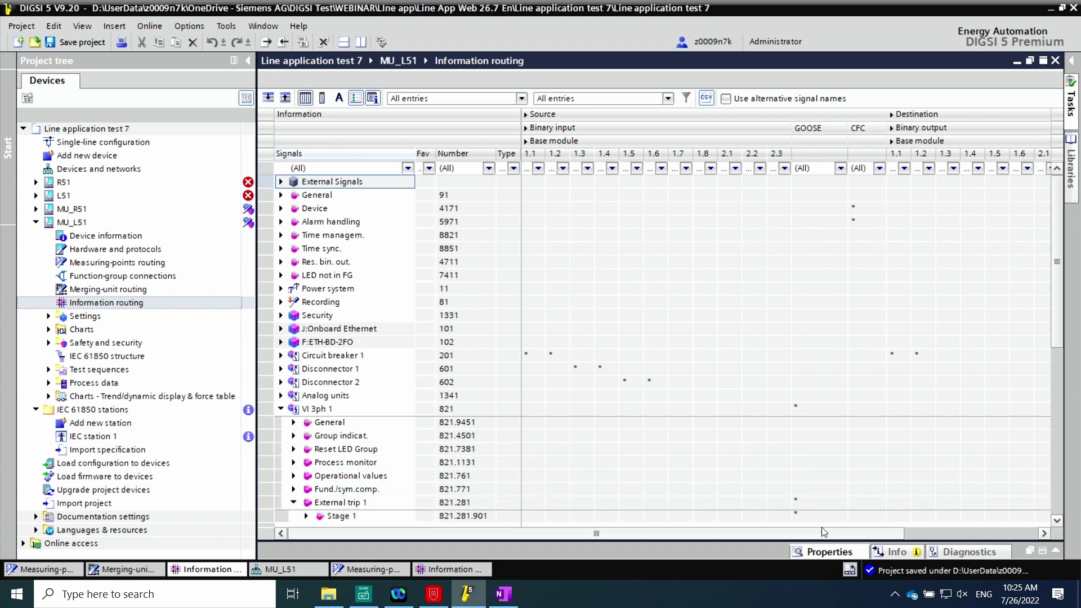
left_click(1057, 524)
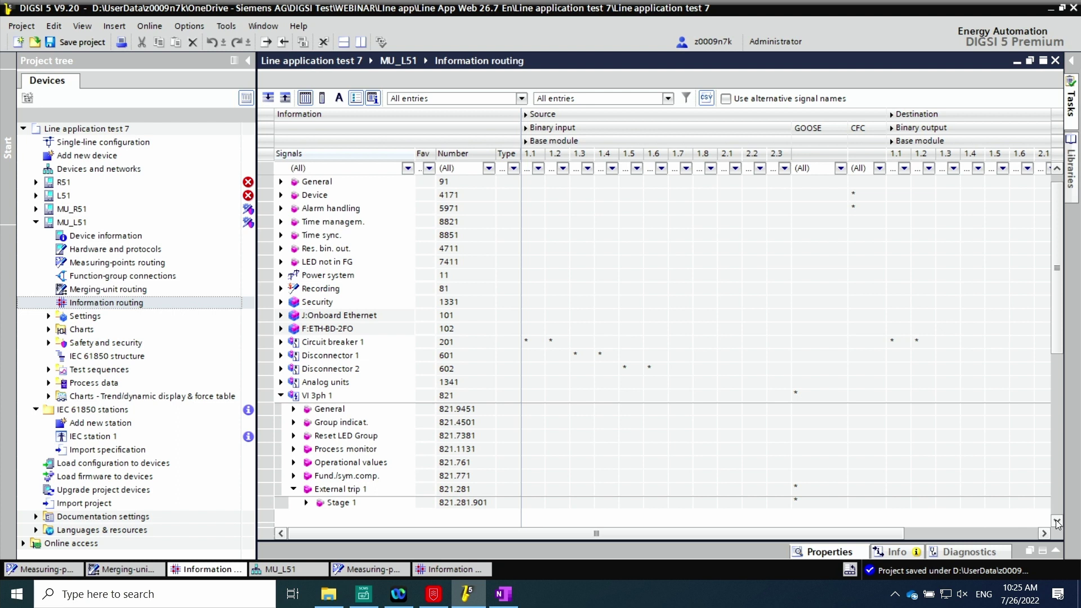
left_click(1058, 523)
left_click(1057, 523)
left_click(307, 476)
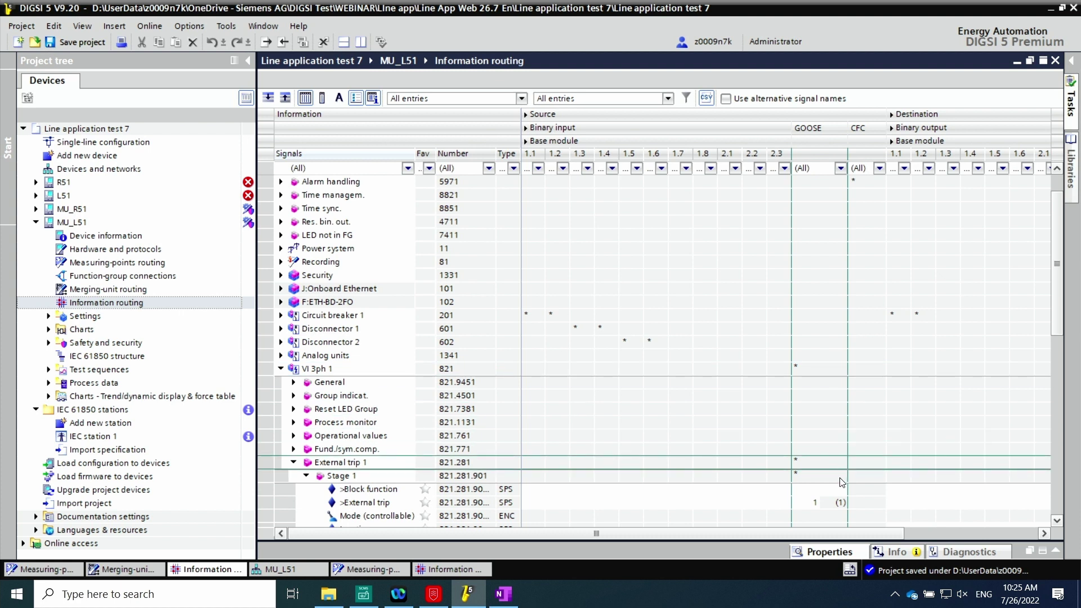
left_click(813, 502)
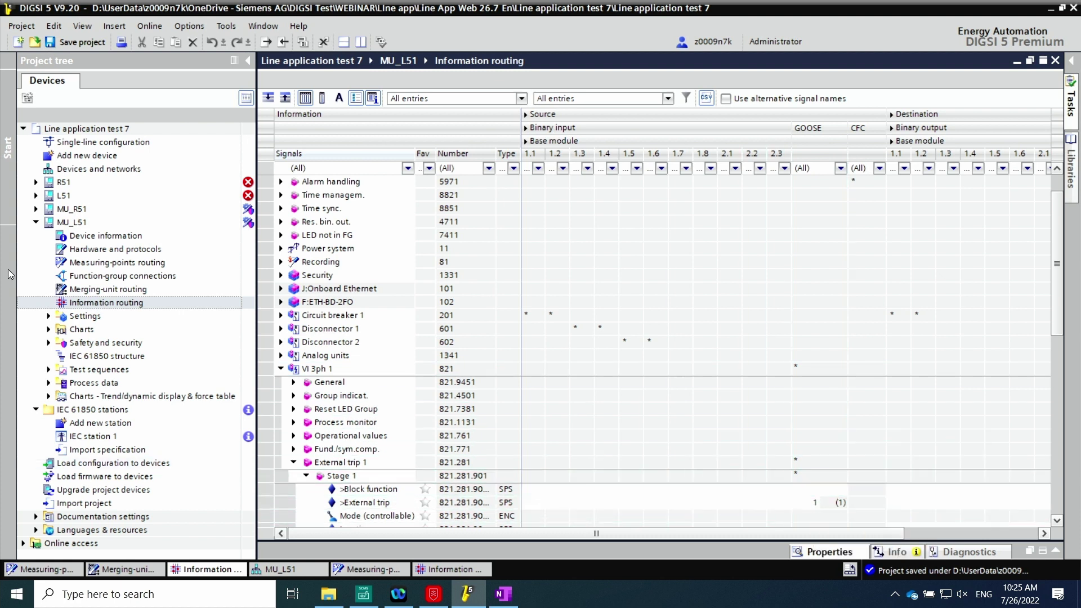
left_click(36, 223)
- Review MU_R51's hardware and measuring points, then its IEC 61869-9 SMV stream carrying I-3ph 1 and V-3ph 1
left_click(36, 210)
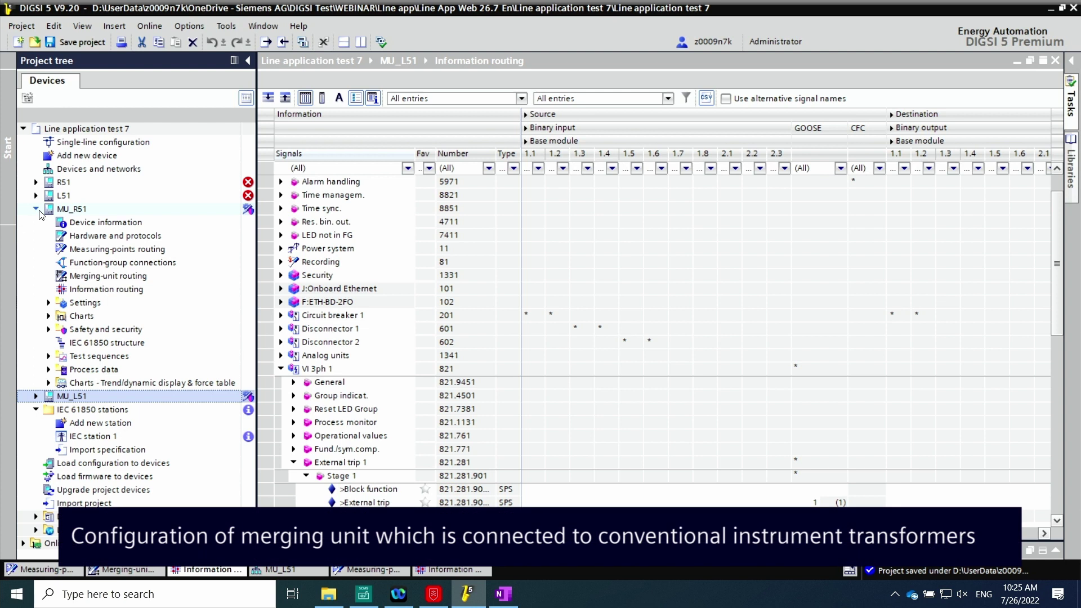
double_click(98, 236)
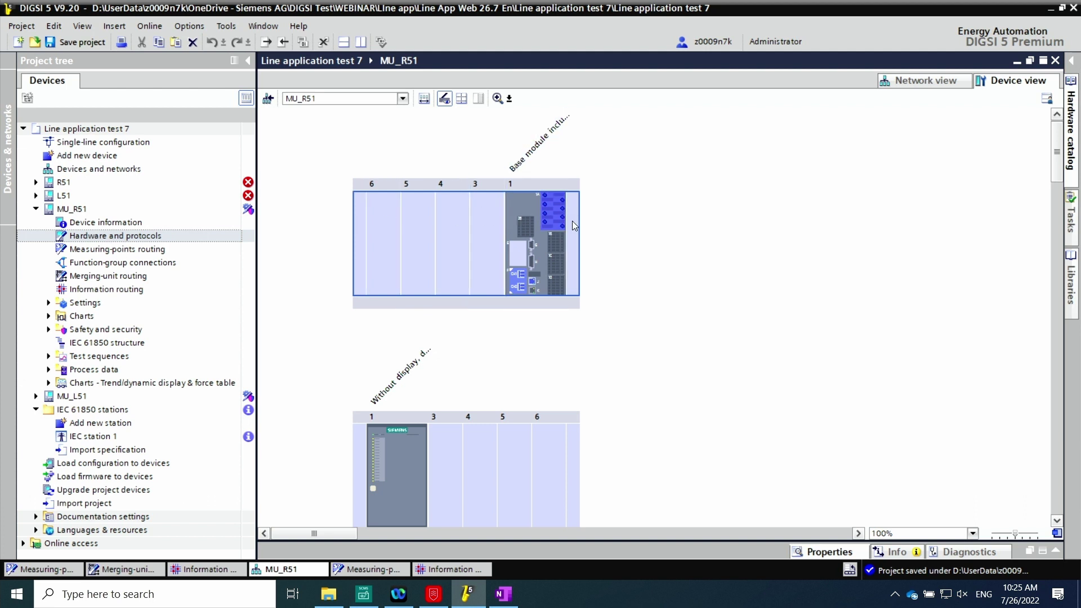
key("Down")
key("Return")
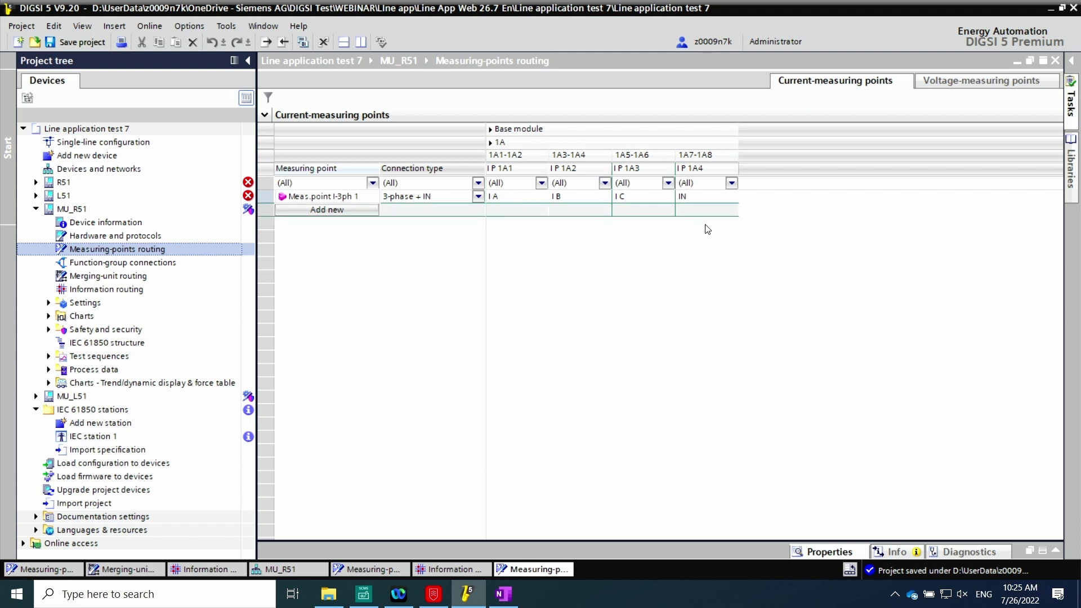
double_click(142, 277)
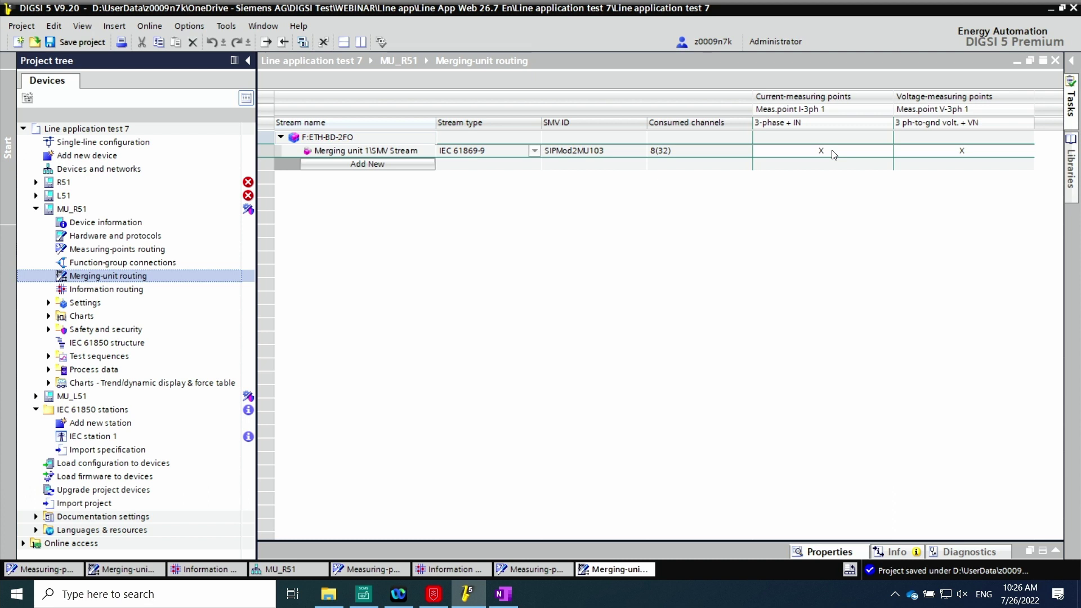
left_click(36, 196)
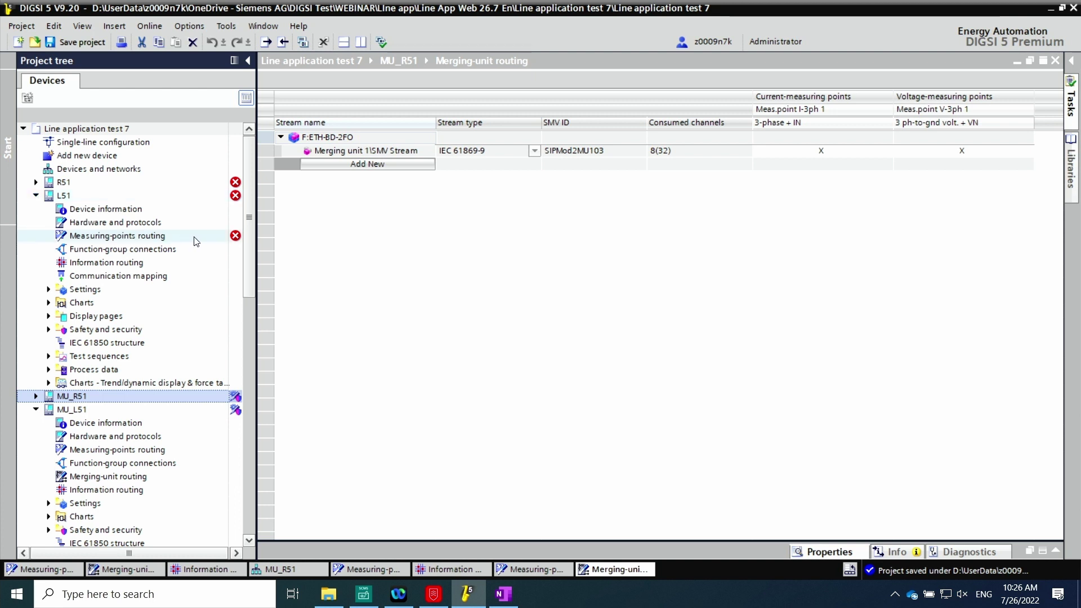
- Turn on IEEE 1588 for L51's ETH-BD-2FO module, alongside DCP and 9-2 Client
double_click(144, 225)
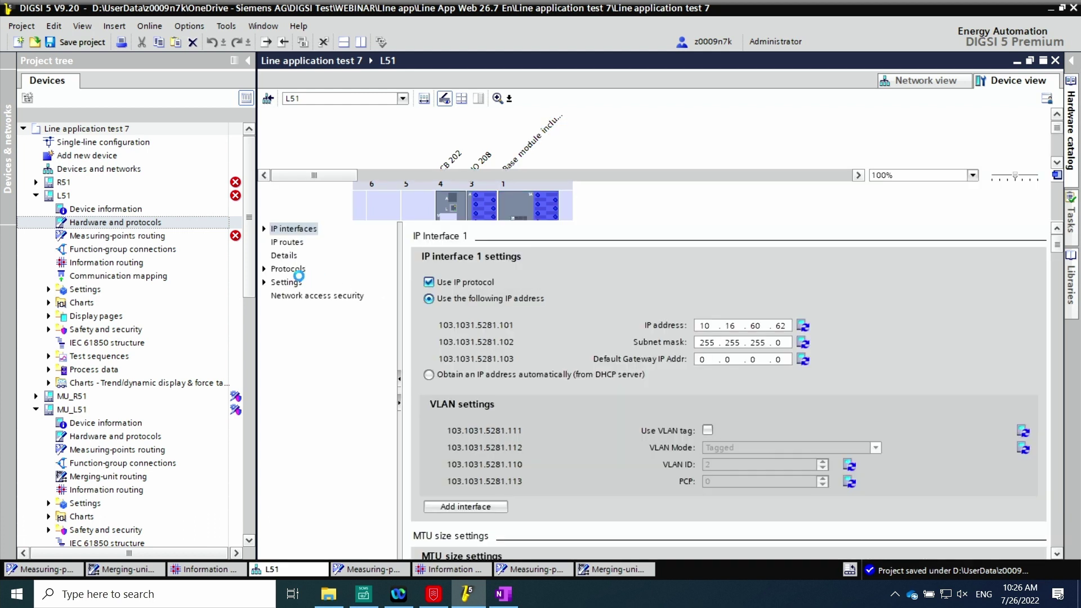
left_click(291, 270)
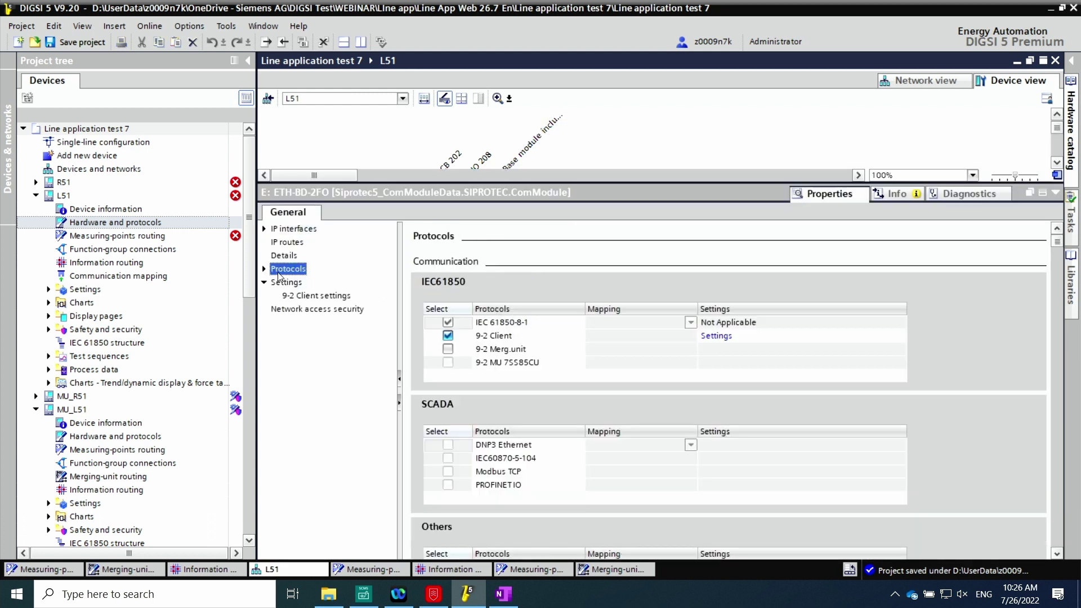
left_click(266, 269)
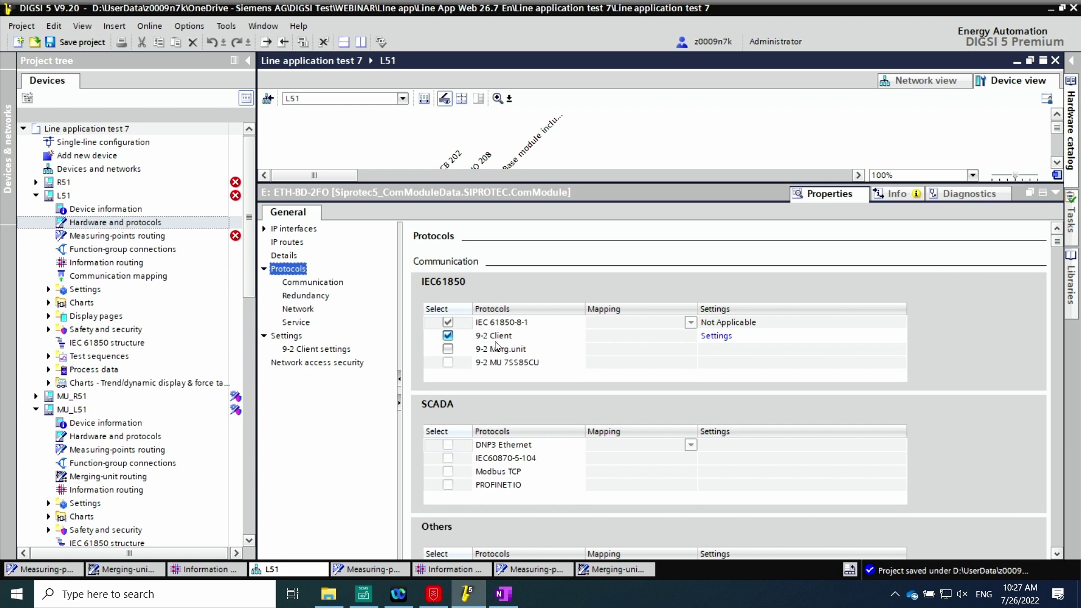
left_click(304, 297)
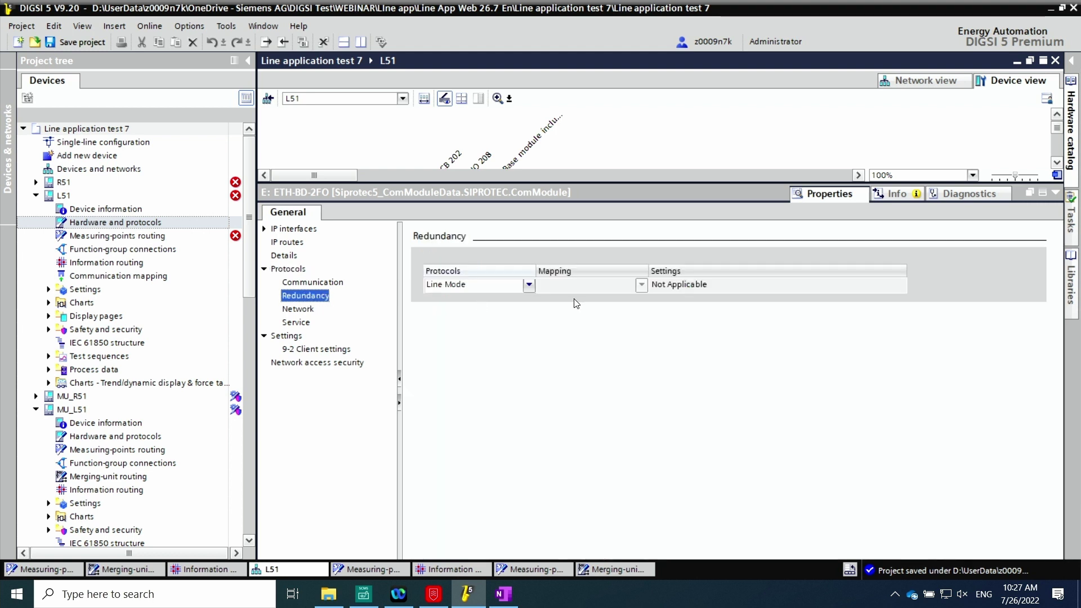
left_click(298, 310)
left_click(449, 312)
left_click(448, 311)
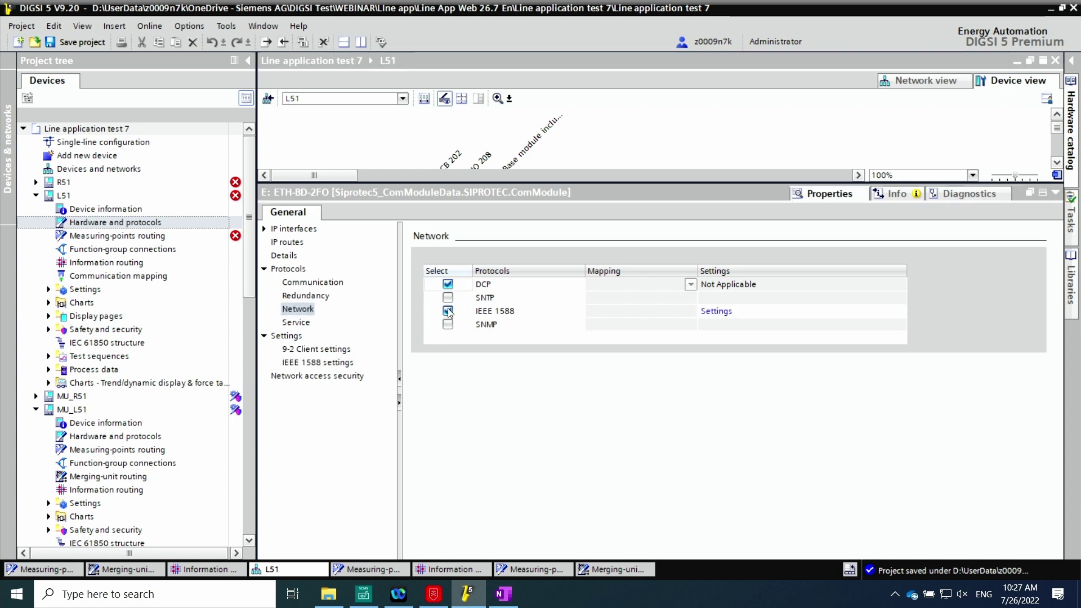
left_click(1056, 192)
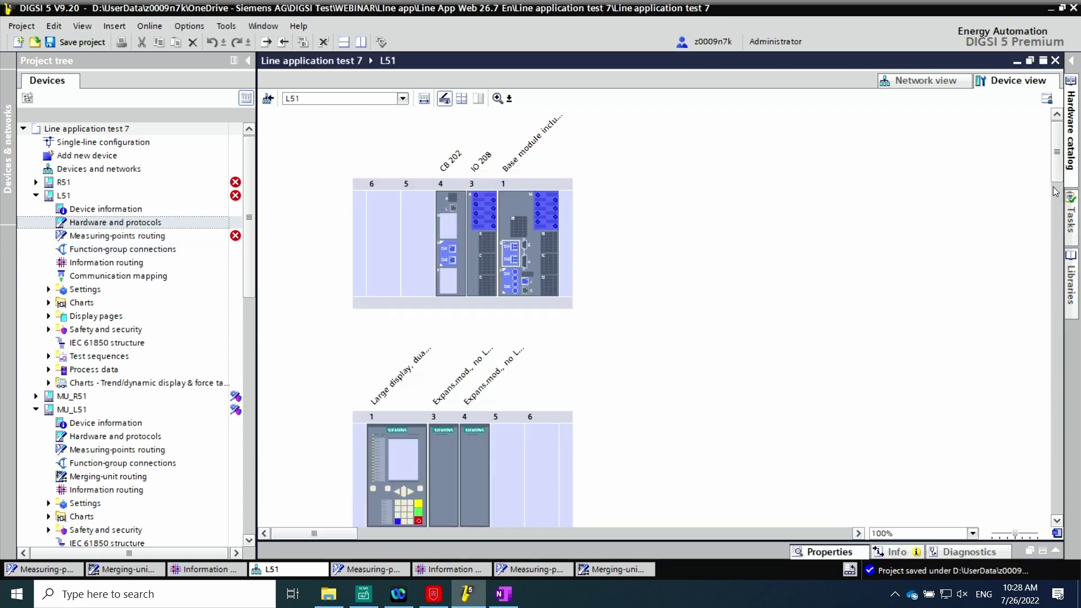
- Show channel 1 protection-interface settings of USART-AE-2FO: devices 101 and 102, 2048 kBit/s, fiber optic
left_click(486, 257)
left_click(514, 285)
left_click(514, 285)
double_click(513, 284)
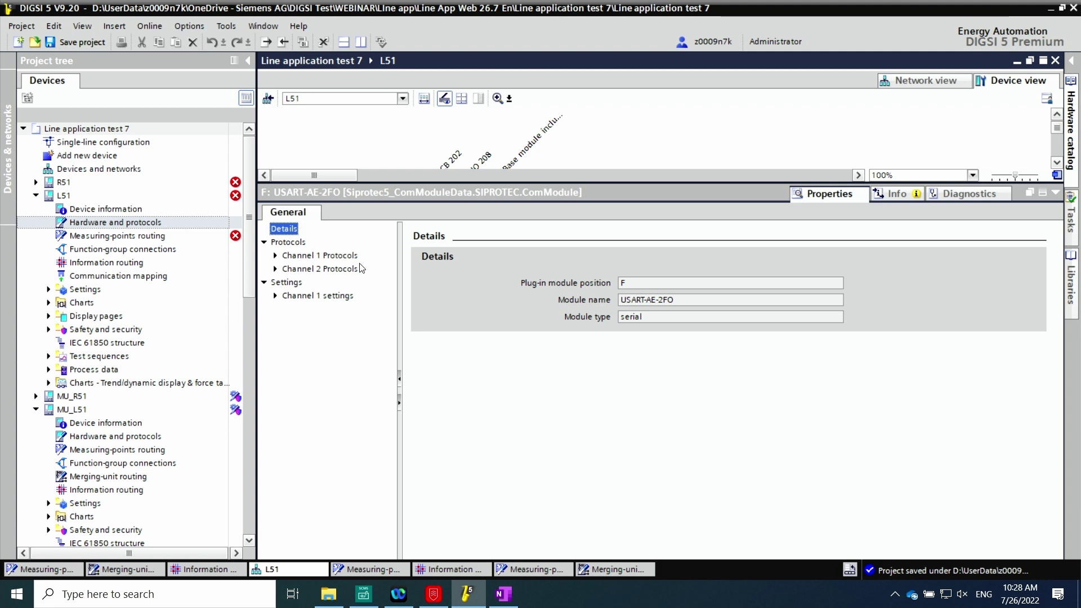
left_click(325, 256)
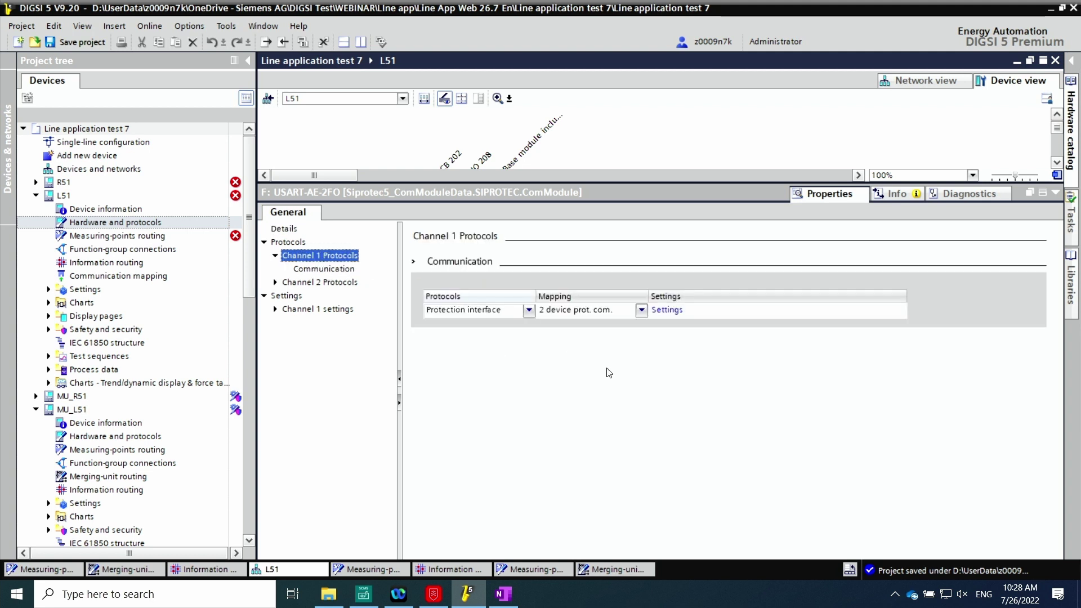
left_click(333, 270)
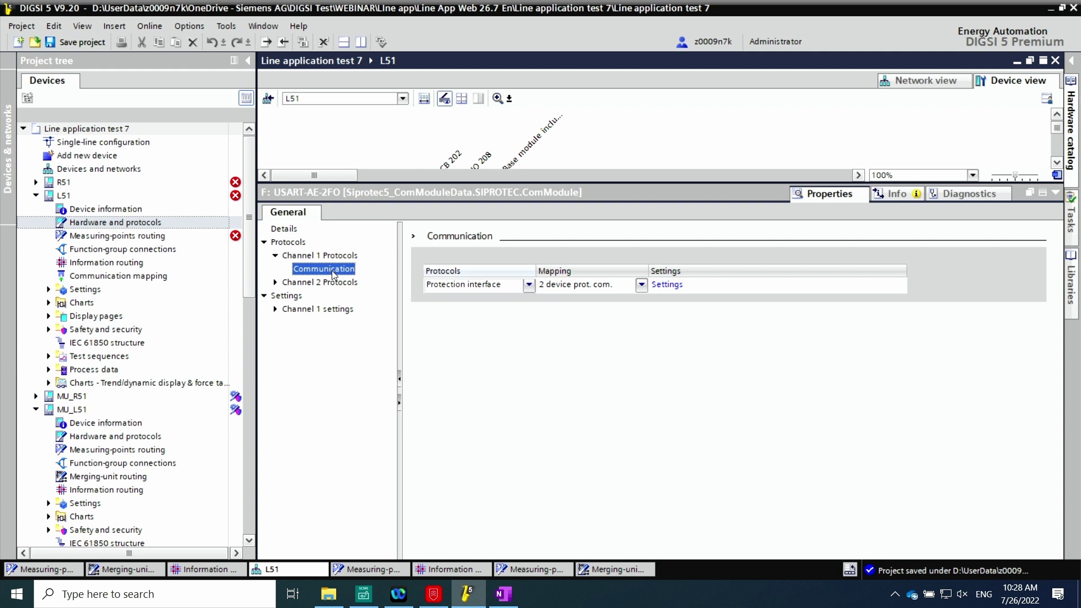
left_click(665, 285)
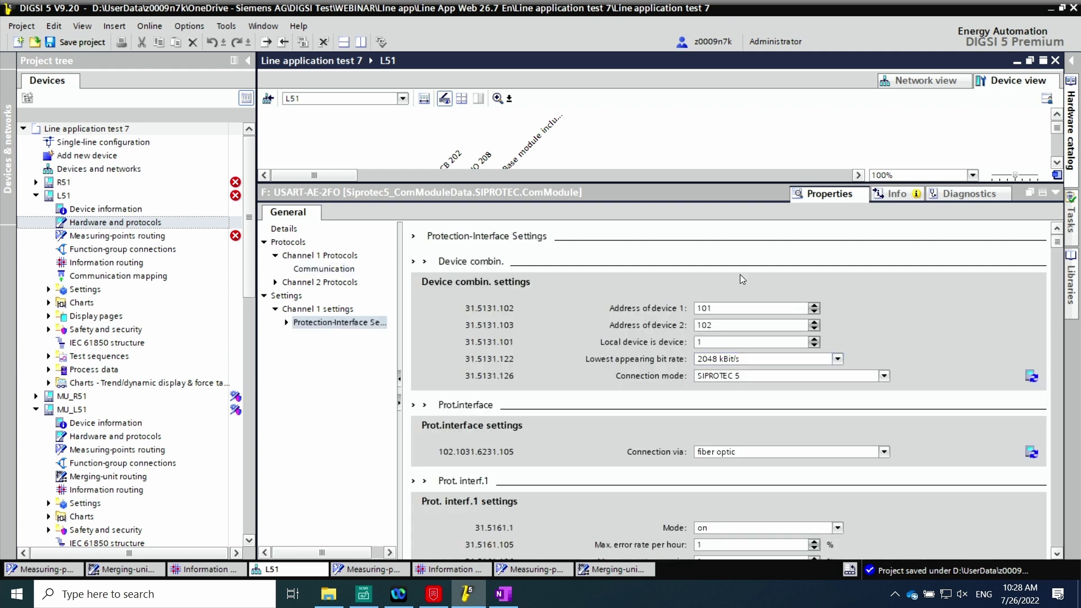
- Confirm the protection interface stays on fiber optic with SIPROTEC 5 connection mode
left_click(765, 342)
left_click(886, 453)
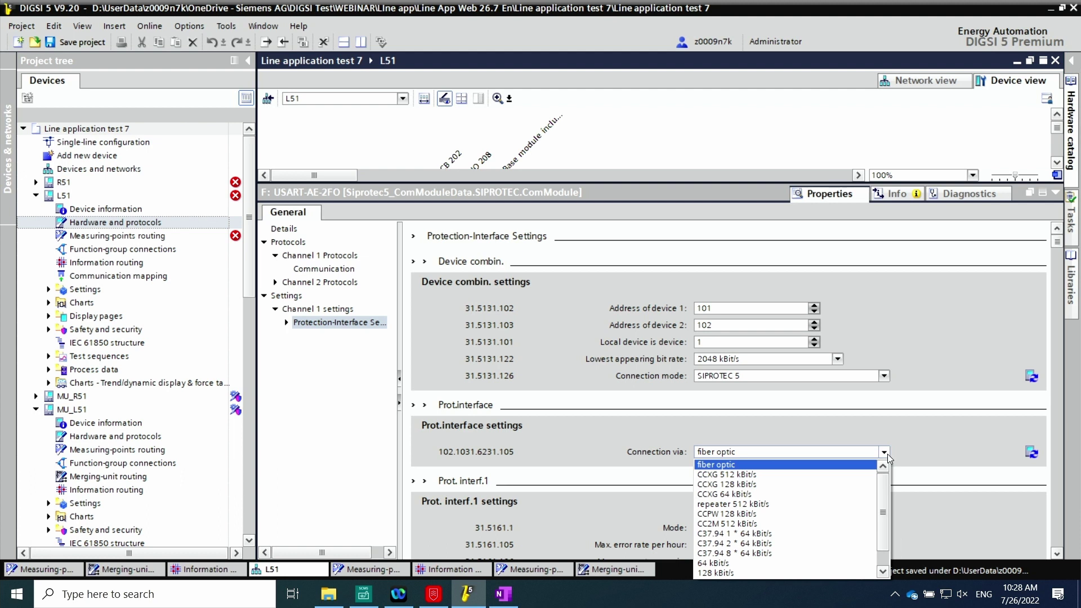
left_click(930, 427)
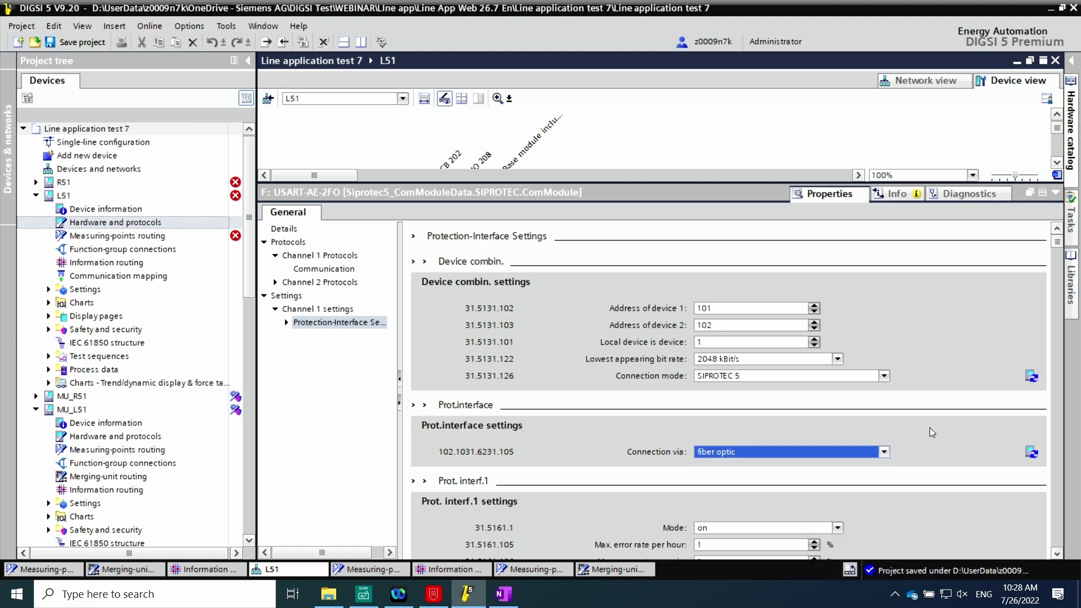
left_click(887, 380)
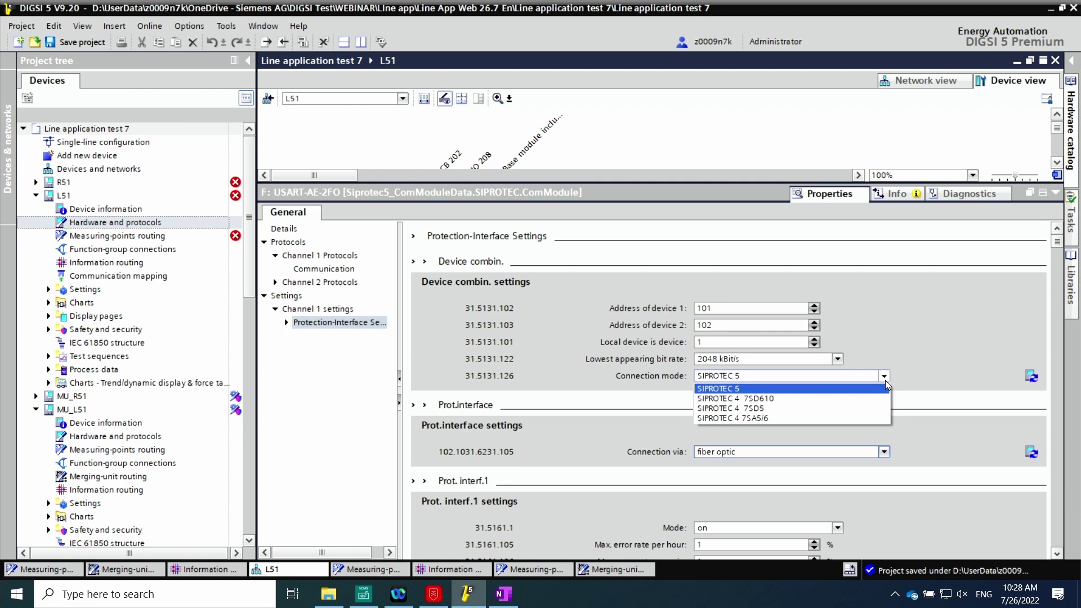
left_click(885, 380)
double_click(153, 278)
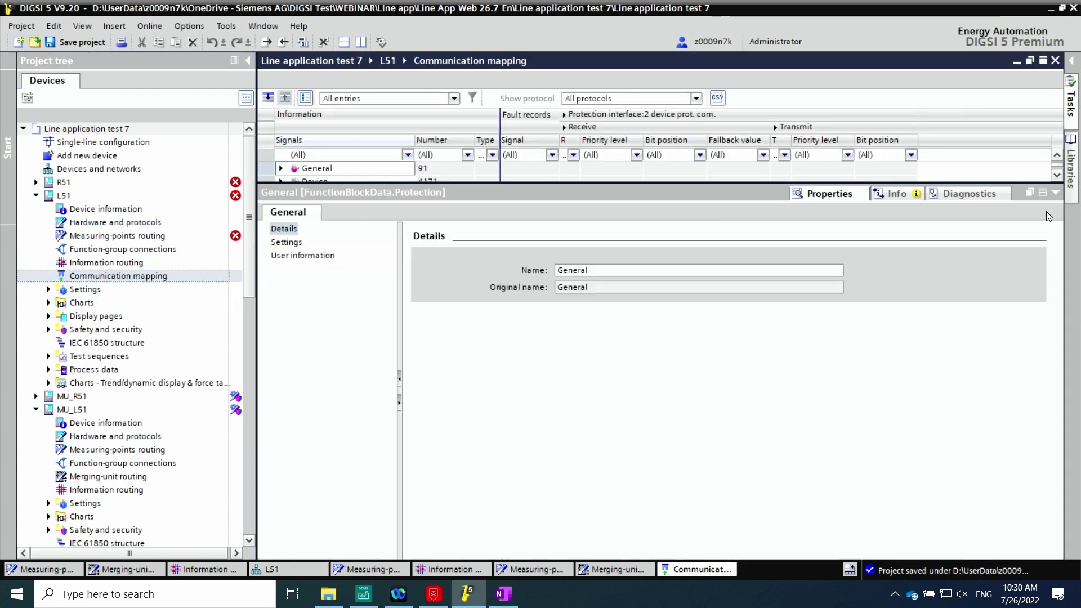
- Expand Line 1 > 85-21Perm.overr. to show the Send signal's phase entries
left_click(1055, 194)
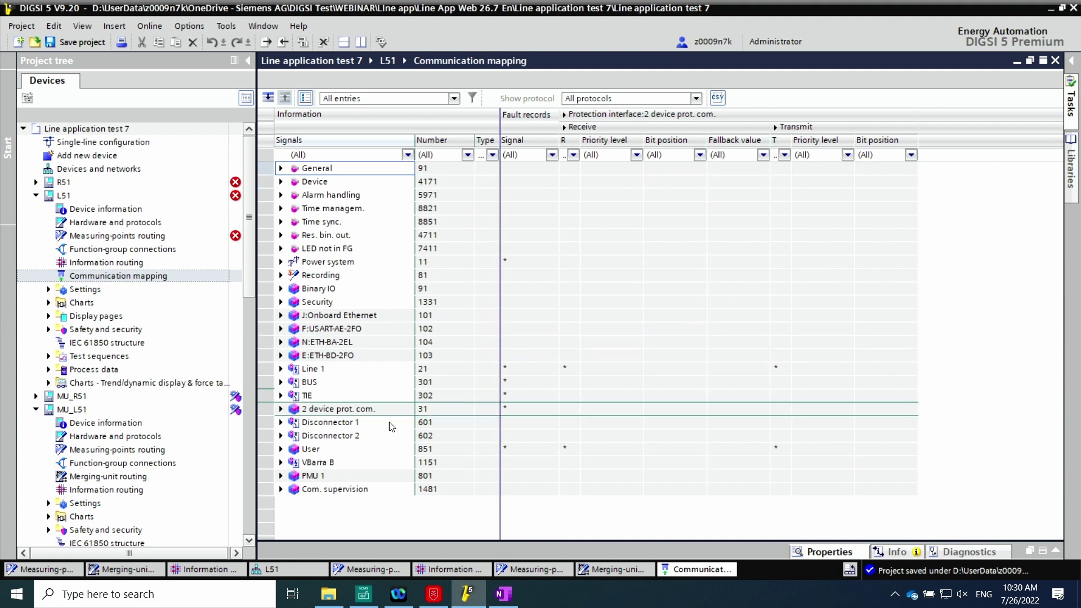
left_click(281, 369)
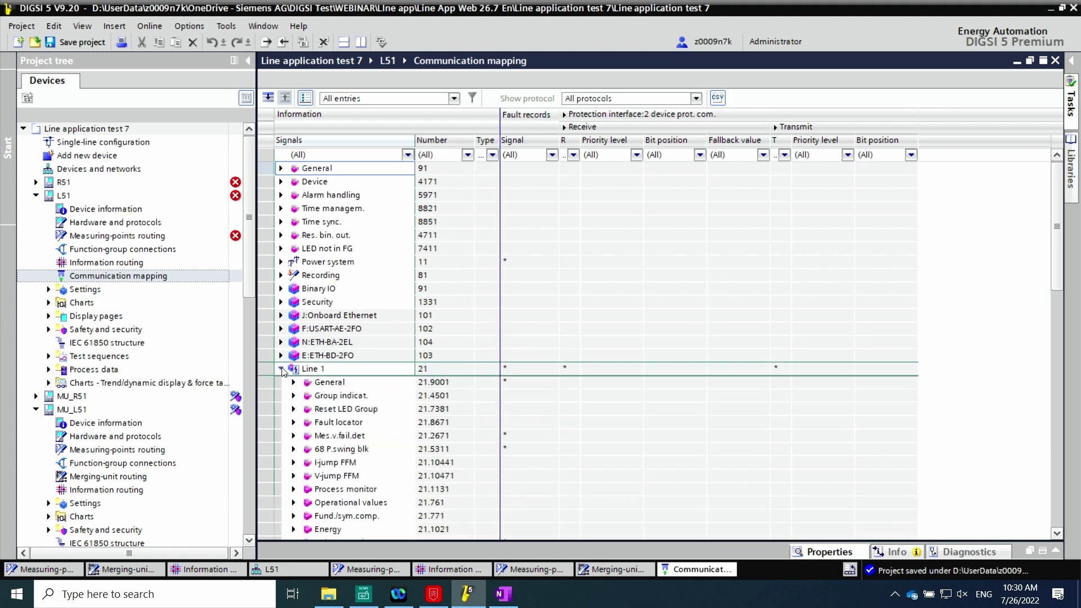
left_click_drag(1058, 239, 1064, 308)
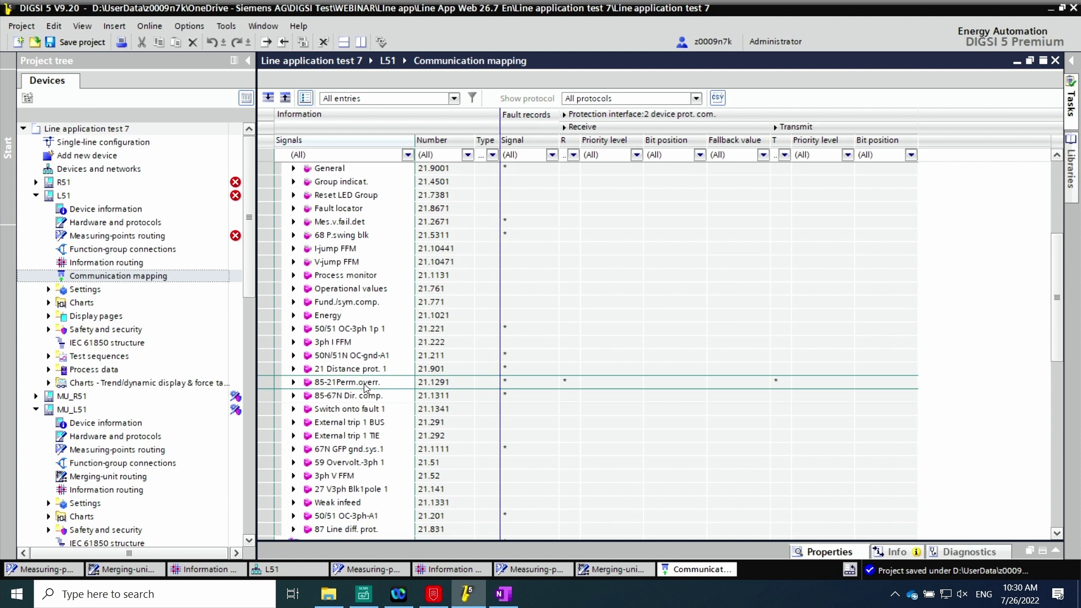
left_click(294, 384)
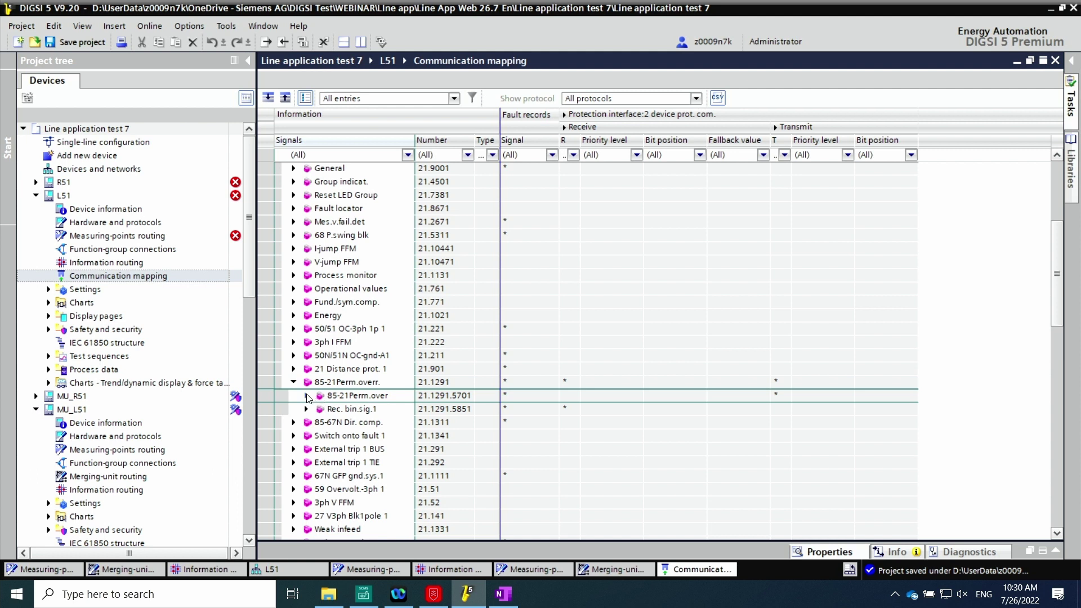
left_click(307, 395)
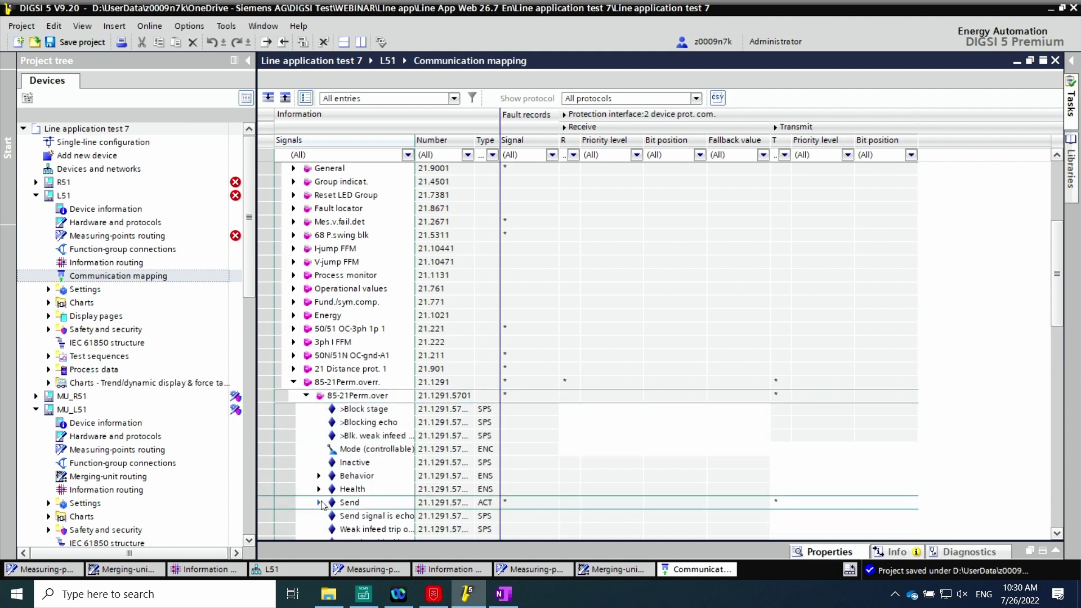
left_click(319, 502)
- Show the receive signals of Rec. bin.sig.1, received at priority 1, bit position 2
scroll(1058, 308, "down", 1)
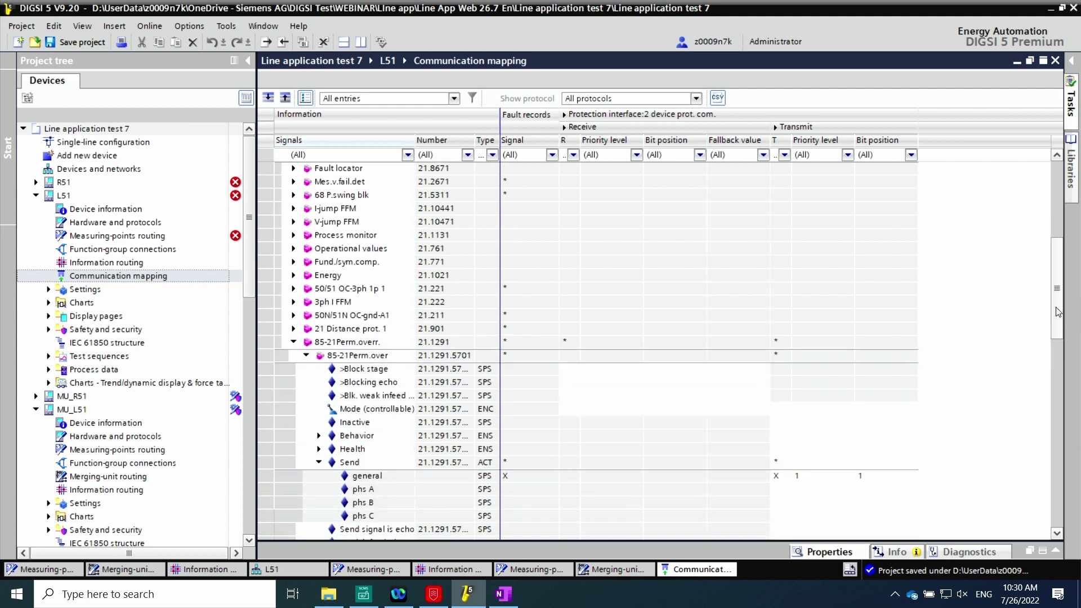
scroll(1059, 309, "down", 4)
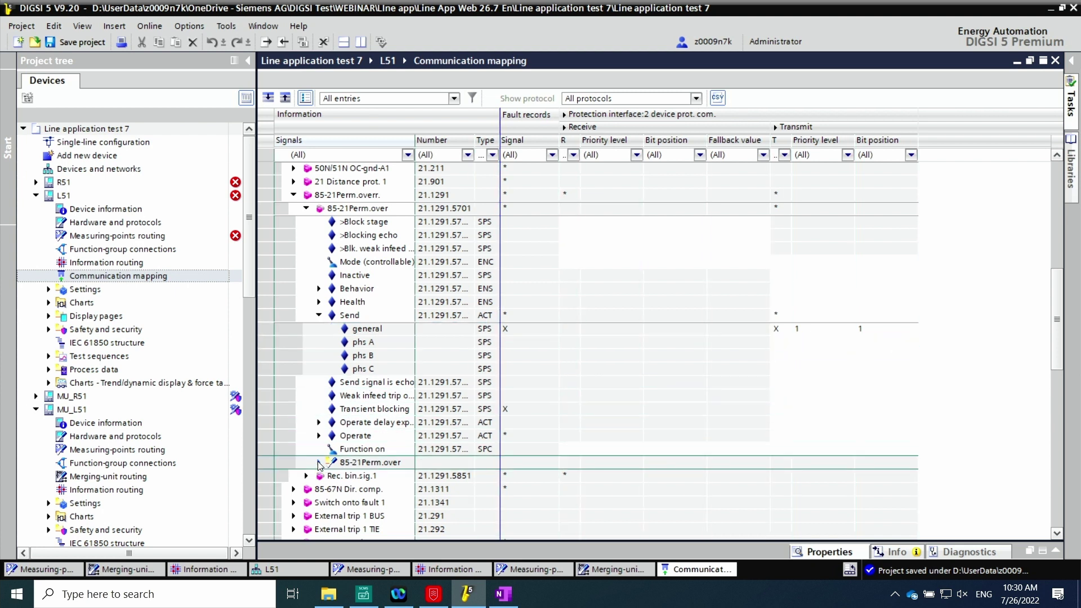
left_click(319, 315)
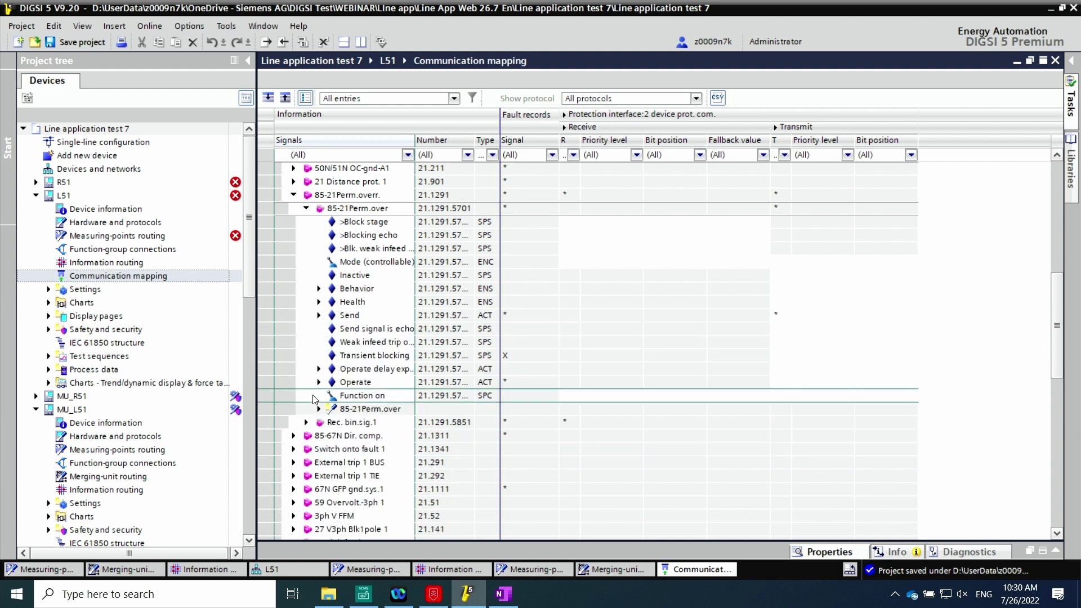
left_click(306, 208)
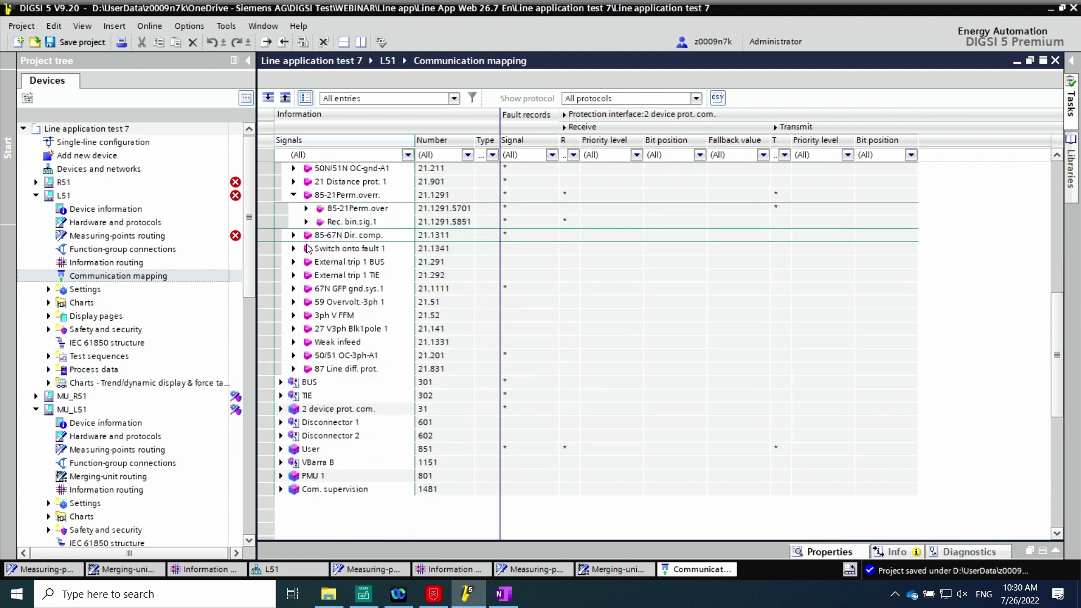
left_click(307, 221)
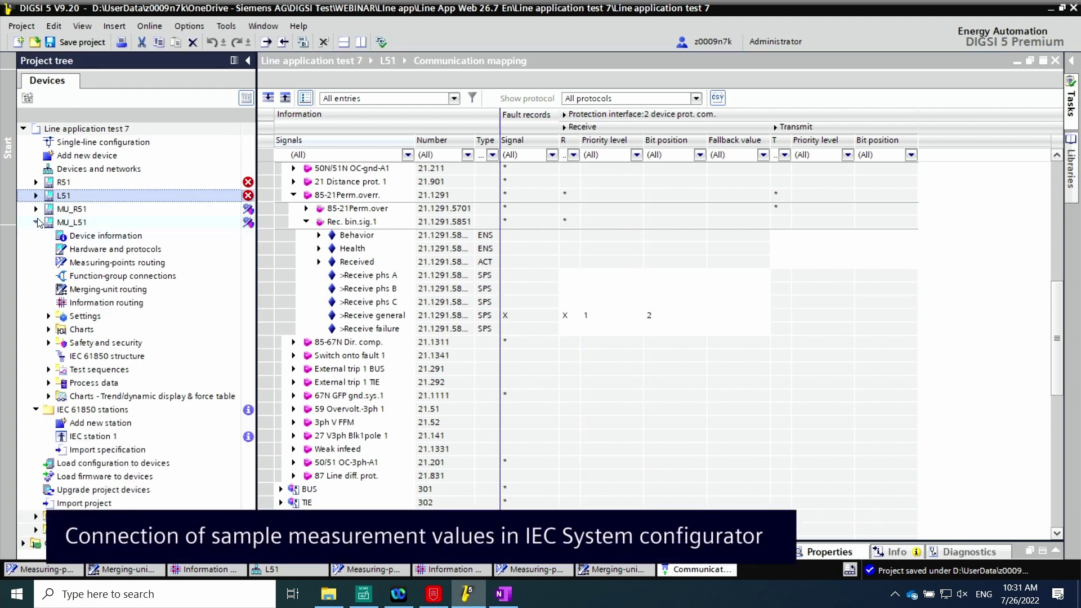
- Export IEC station 1's changes to the IEC 61850 System Configurator
left_click(92, 262)
right_click(89, 264)
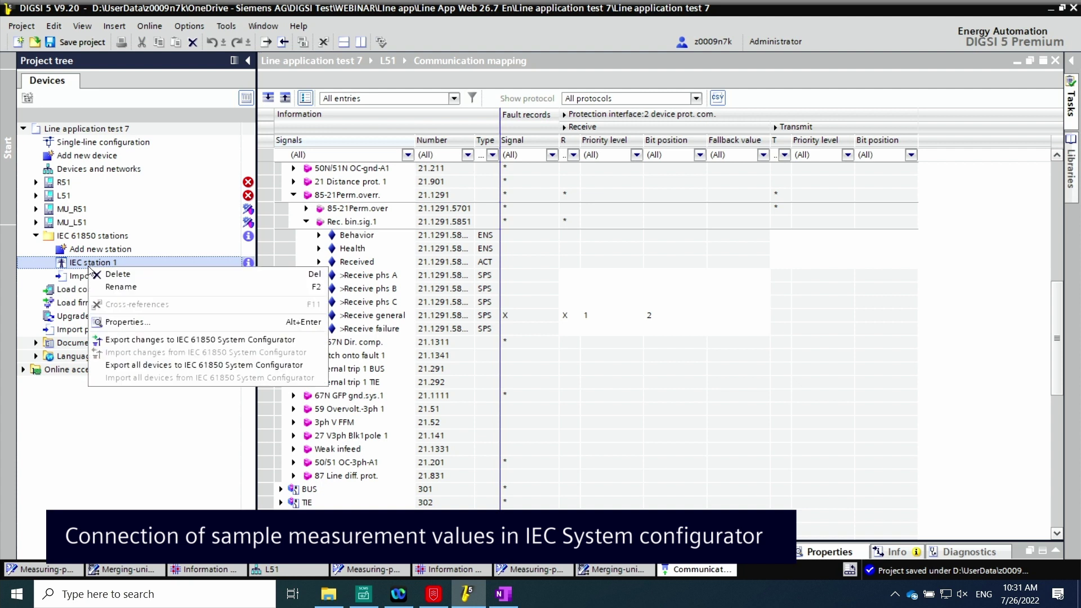
left_click(167, 341)
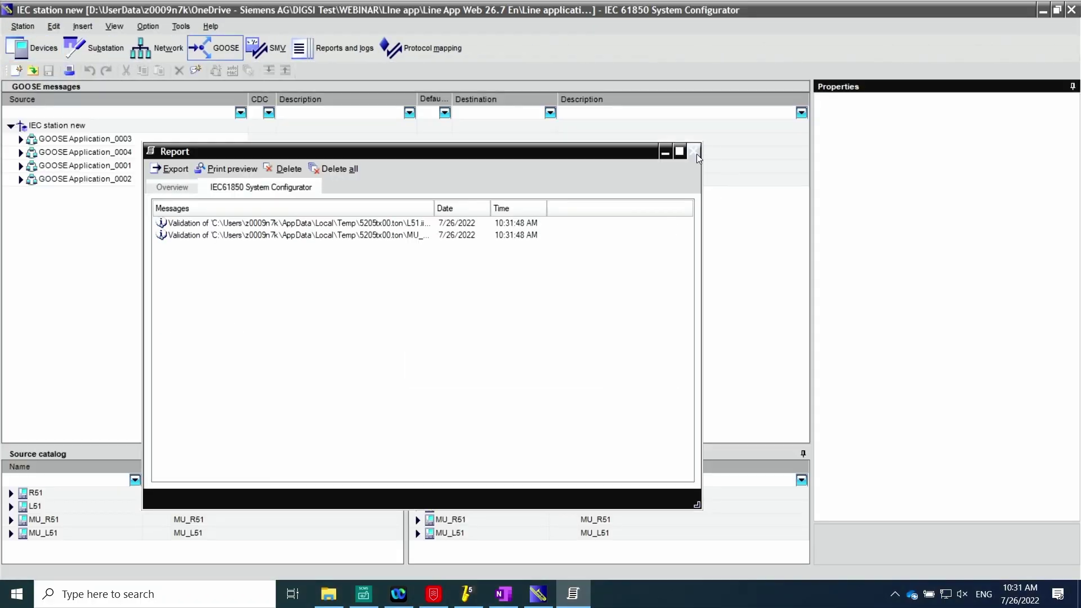
- Dismiss the validation report and expand the MU_R51 and MU_L51 sampled-value datasets in the SMV view
left_click(697, 156)
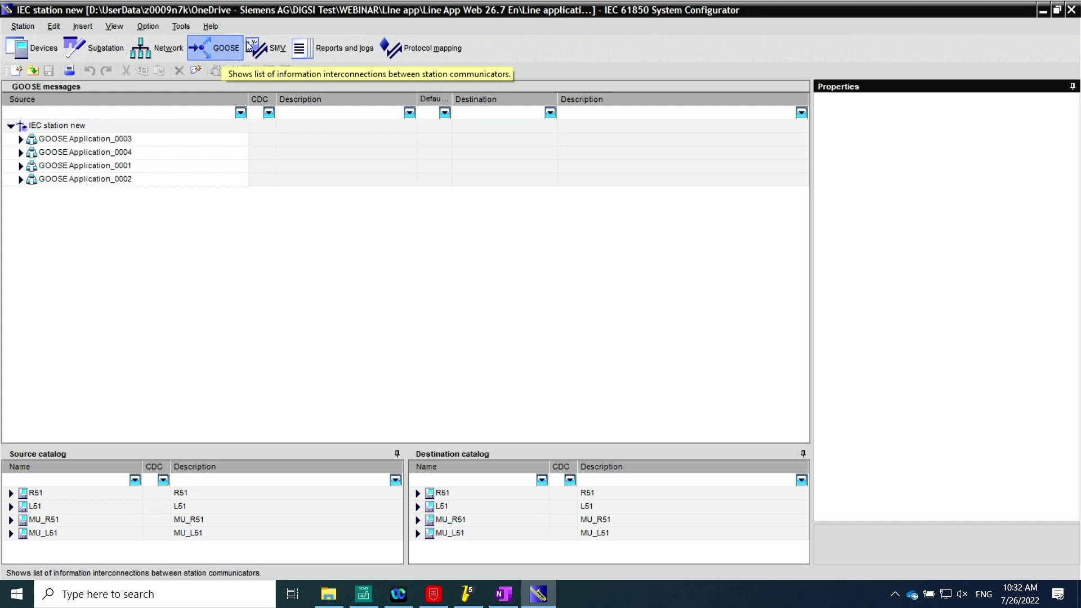
left_click(279, 49)
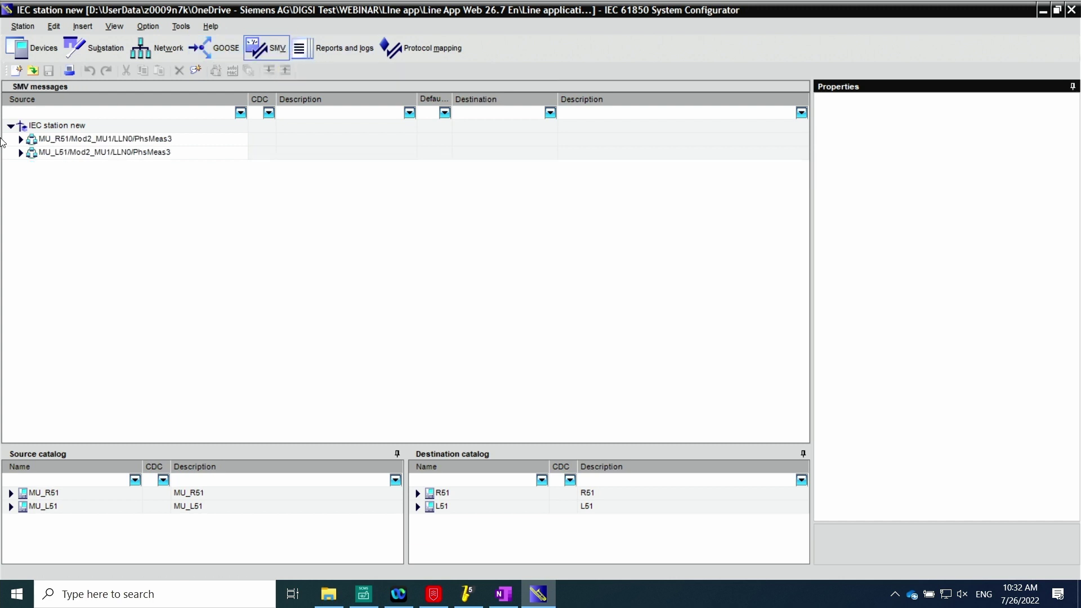
left_click(21, 140)
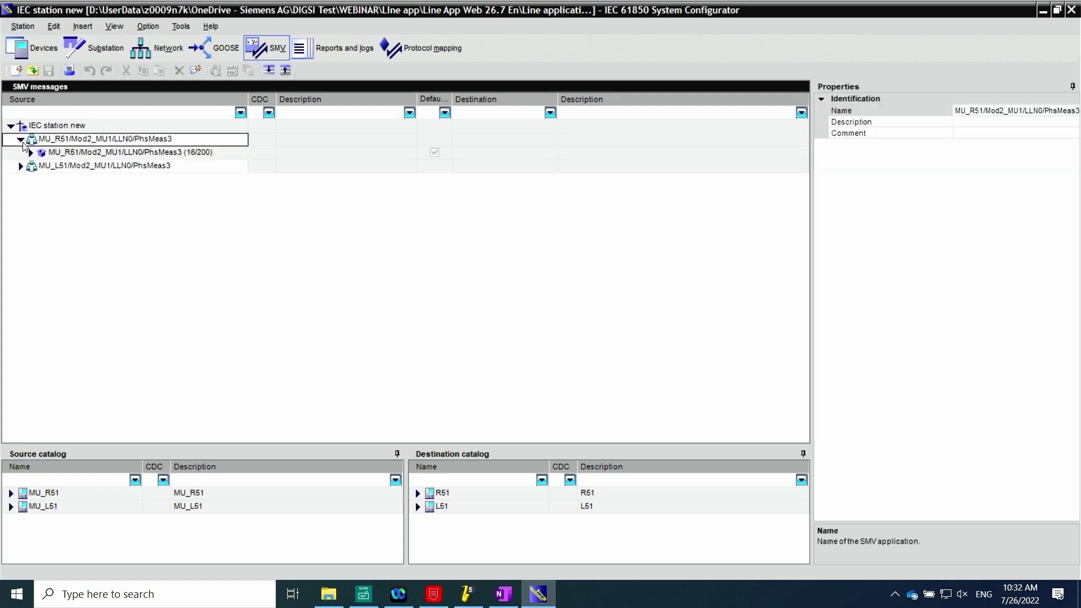
left_click(19, 167)
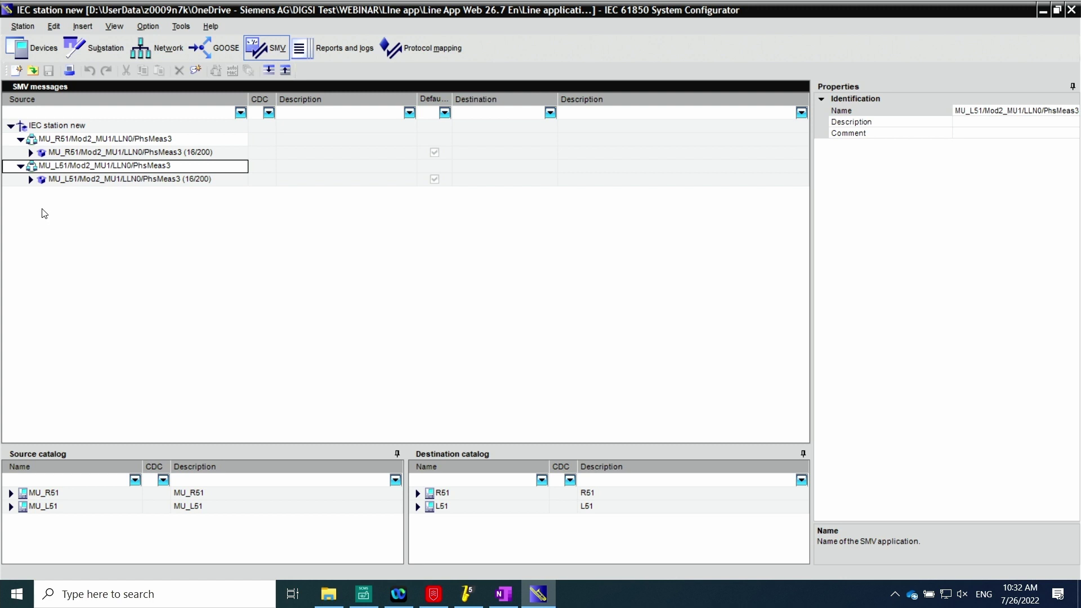
left_click(31, 179)
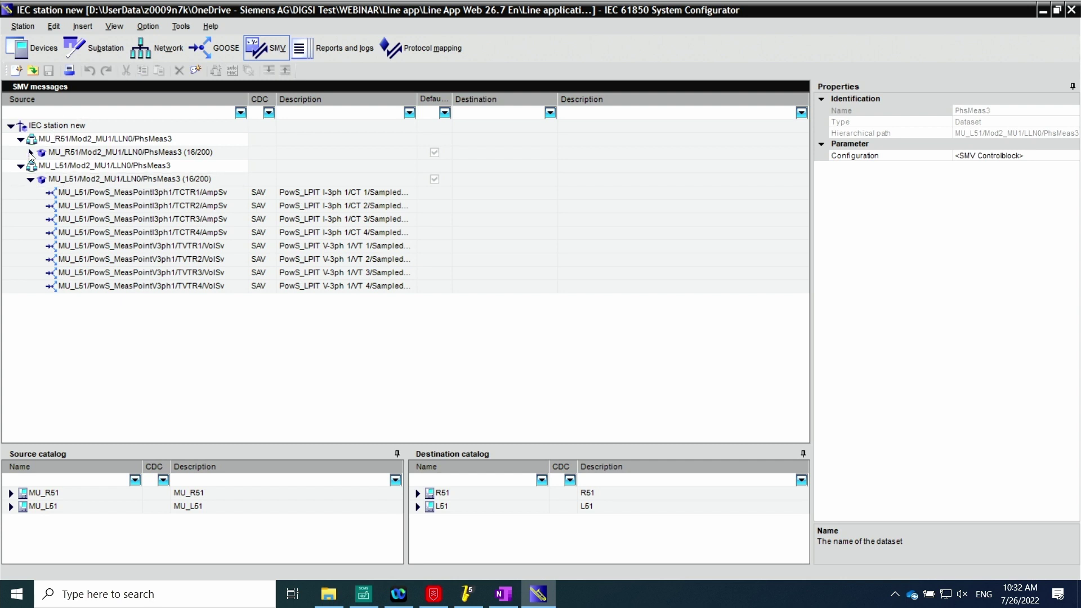
left_click(31, 153)
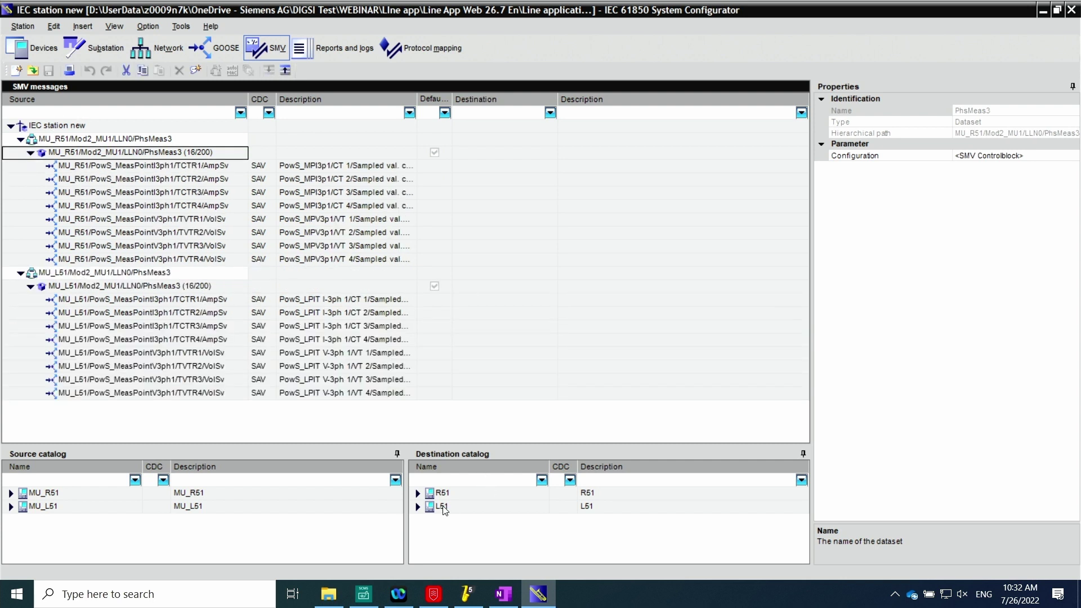
- Link R51's three-phase current and voltage measuring points to MU_R51's sampled currents and voltages
left_click(418, 493)
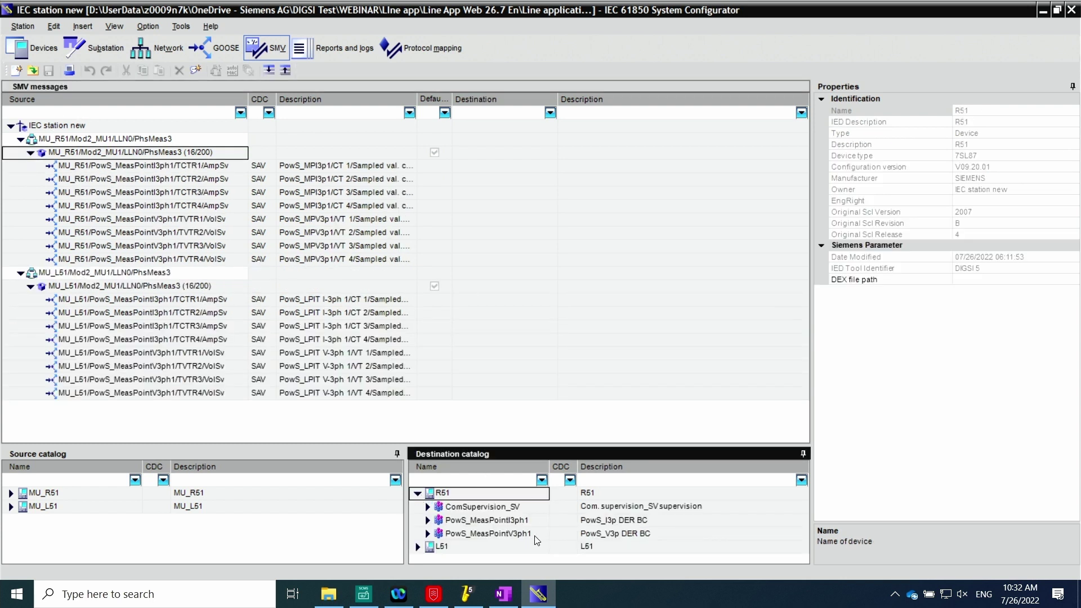
left_click(427, 521)
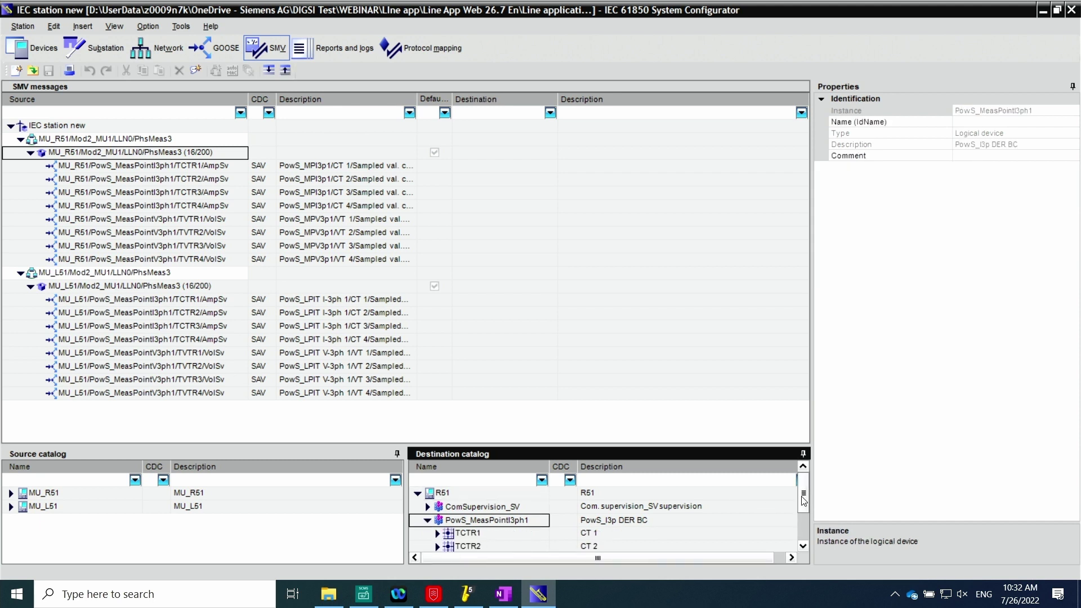
scroll(803, 500, "down", 1)
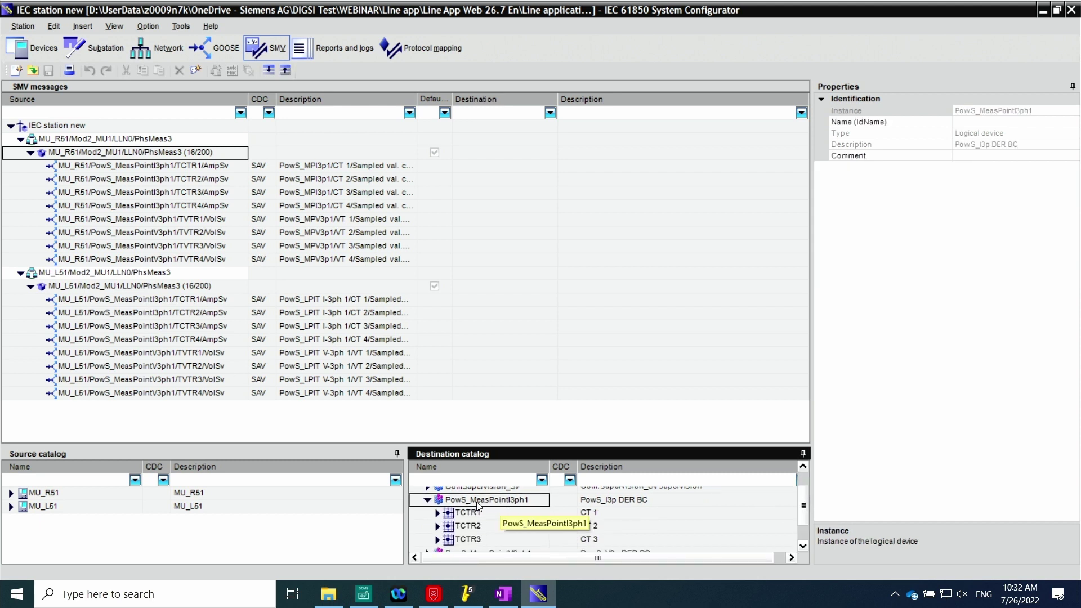
left_click_drag(489, 504, 237, 164)
left_click(427, 507)
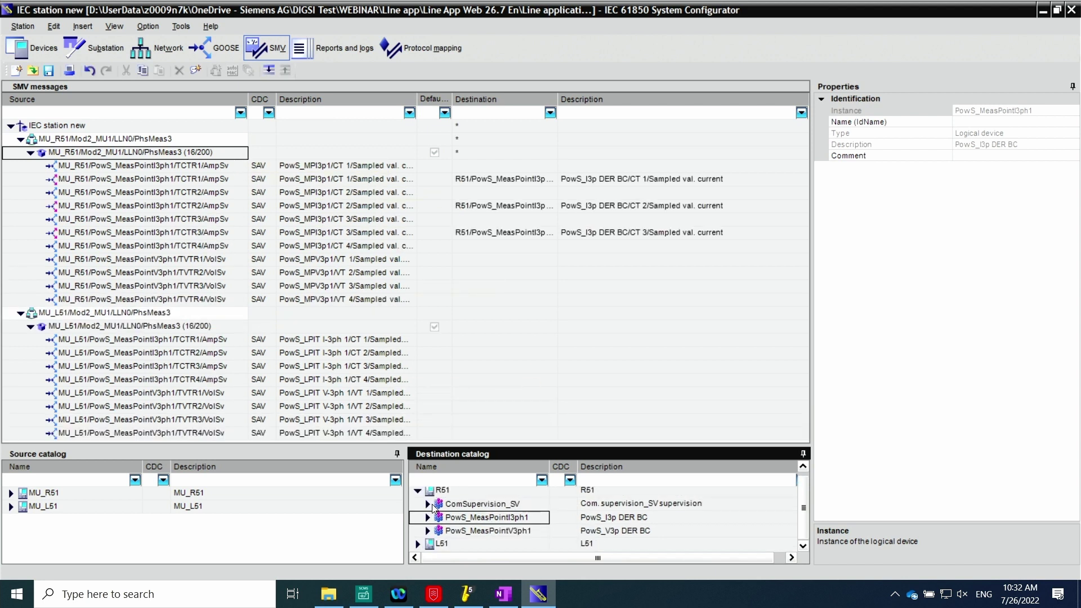
left_click(428, 531)
scroll(799, 497, "down", 1)
left_click_drag(487, 498, 225, 163)
left_click(427, 495)
- Link L51's three-phase current measuring point to MU_L51's sampled currents
left_click(429, 535)
scroll(808, 518, "down", 1)
left_click_drag(486, 500, 159, 316)
scroll(506, 523, "down", 1)
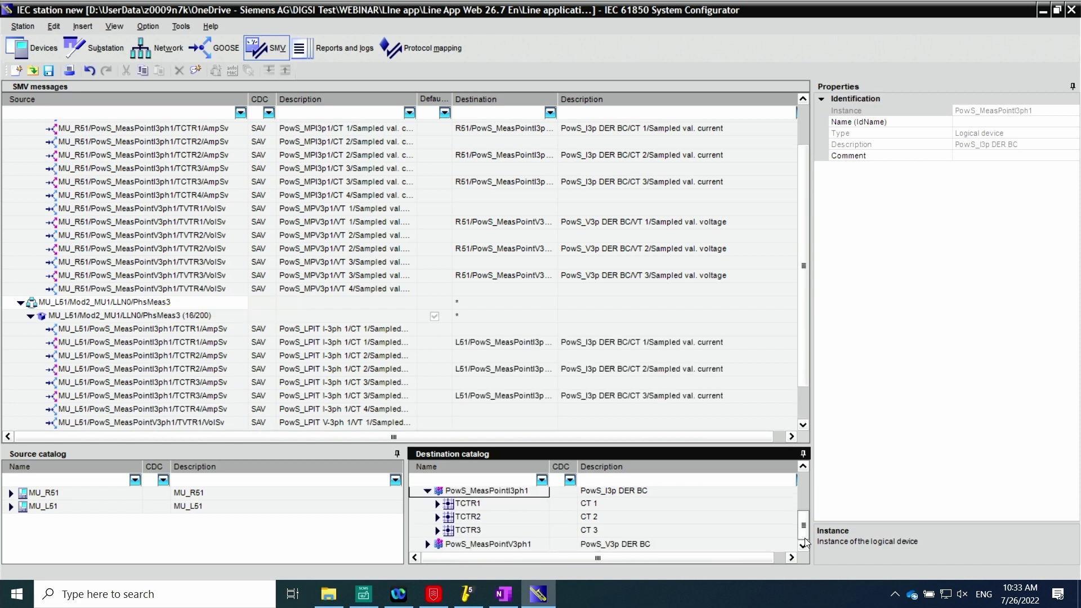
left_click(488, 547)
scroll(463, 507, "down", 1)
left_click_drag(463, 494, 158, 320)
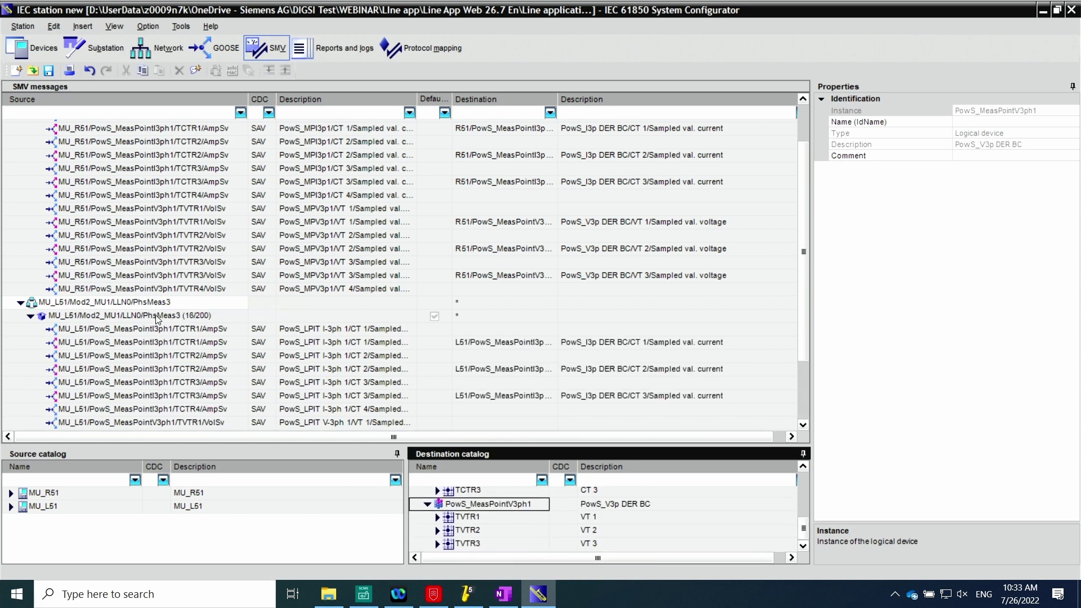
- Show the signals of R51's GOOSE dataset under GOOSE Application_0003
left_click(207, 46)
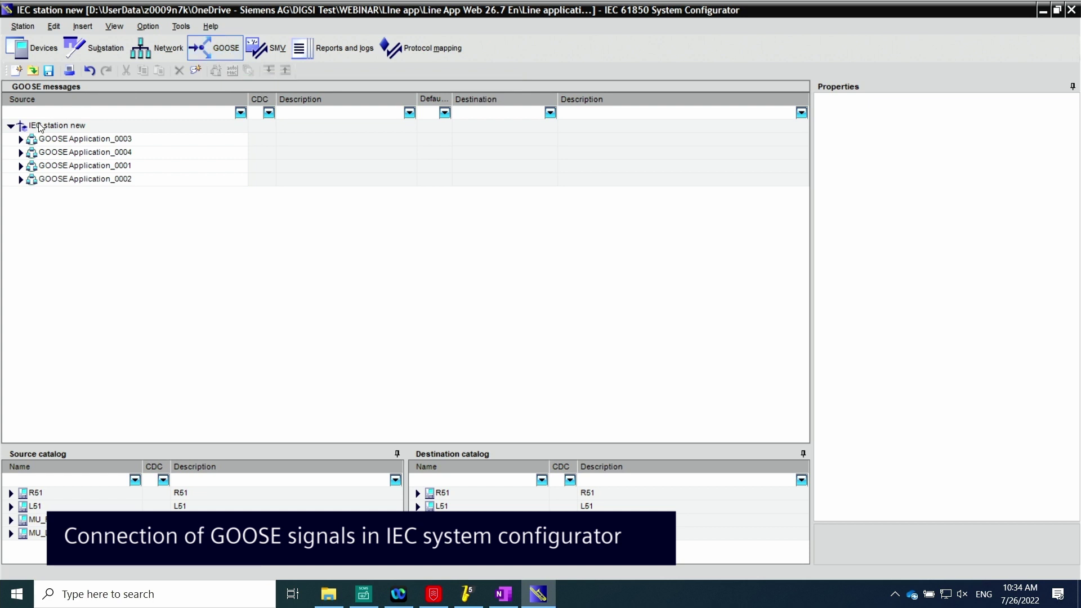
left_click(20, 140)
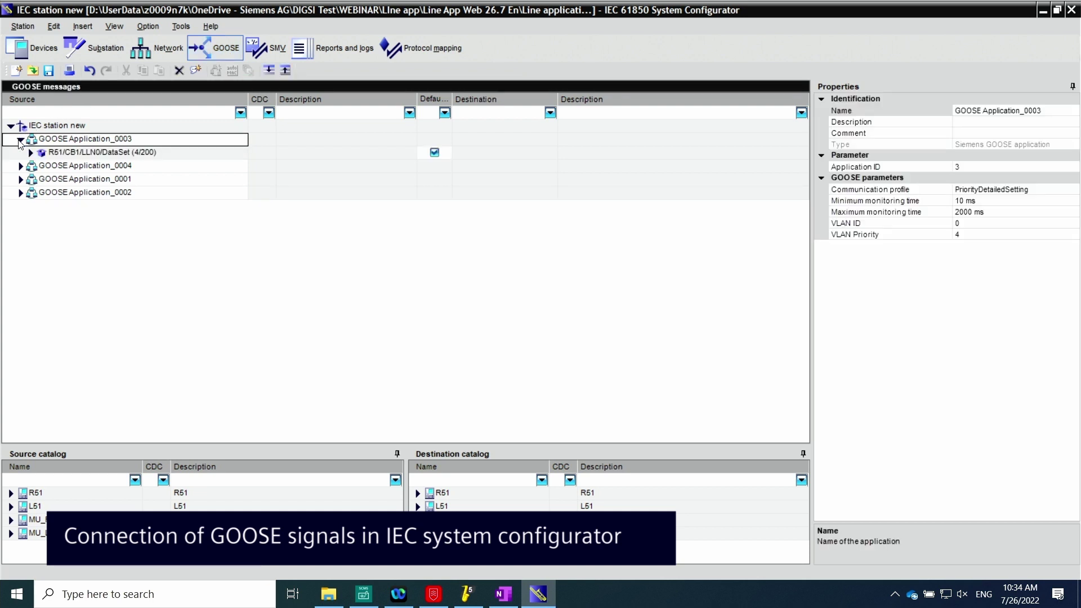
left_click(30, 153)
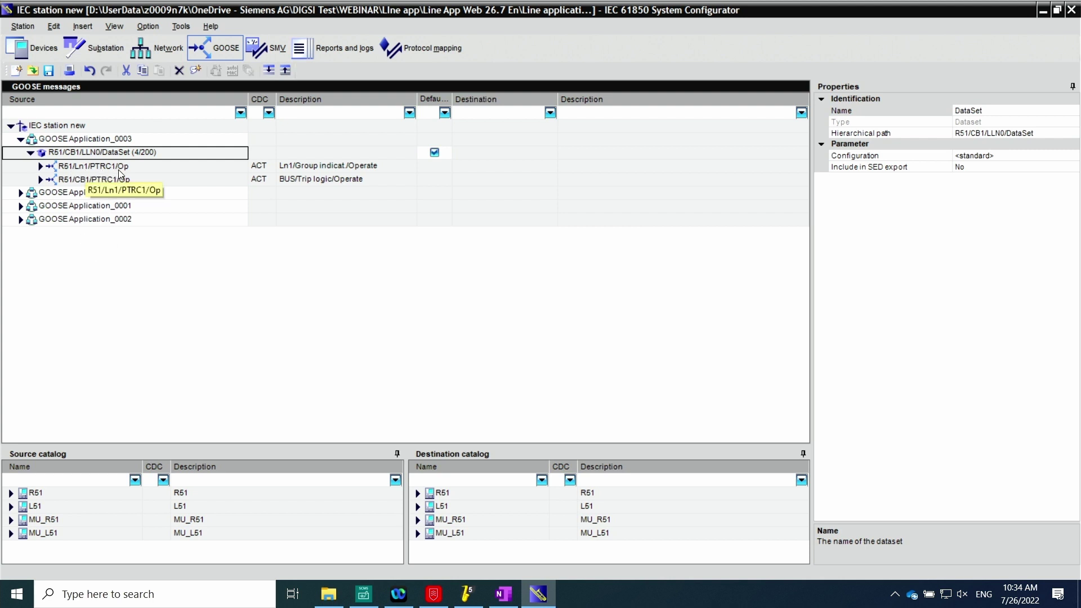
- Map MU_R51's VI3p1_ExternalTrip1 EXT_PSCH1 RxOp to R51/CB1/PTRC1/Op
left_click(418, 520)
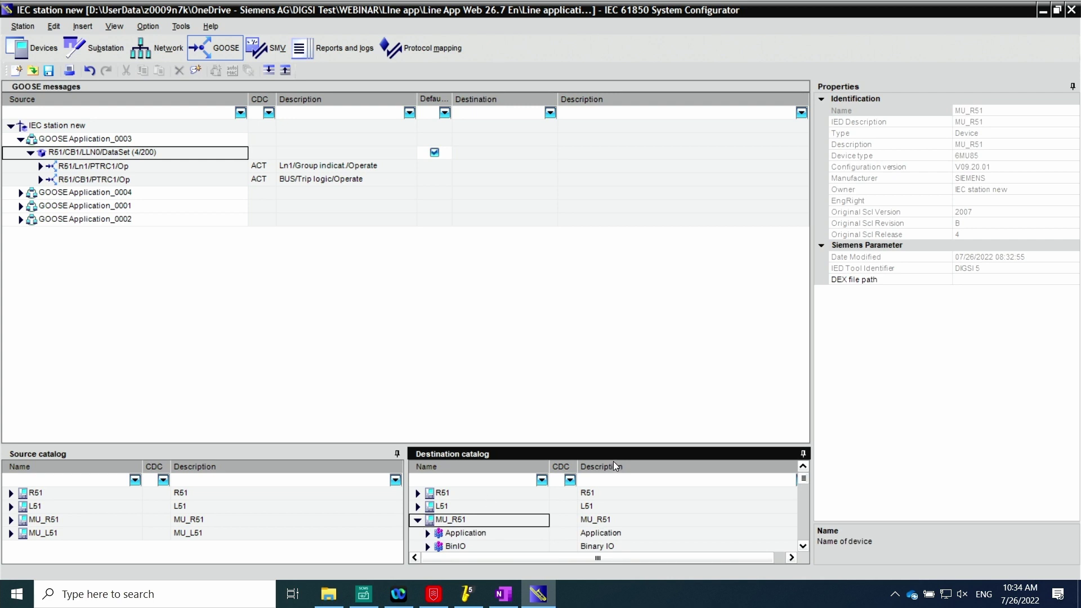
left_click_drag(619, 446, 596, 303)
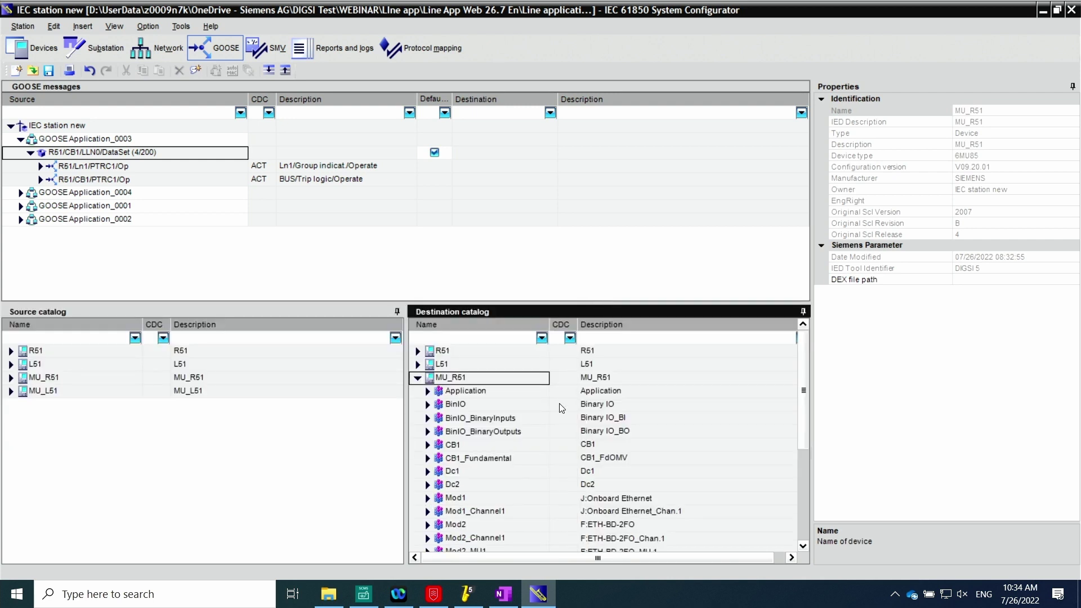
scroll(803, 421, "down", 4)
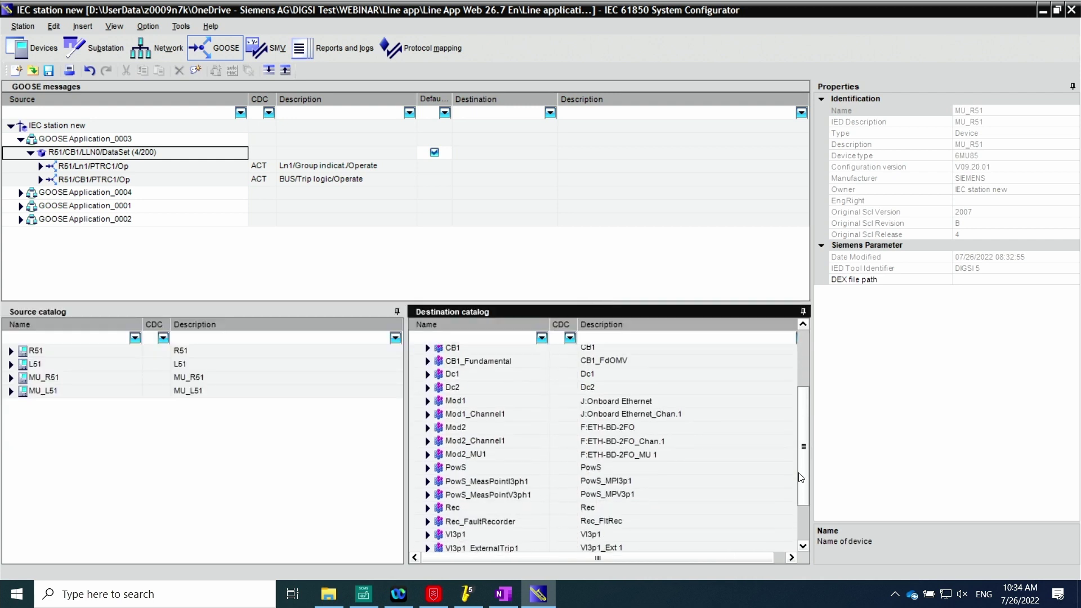
left_click(429, 491)
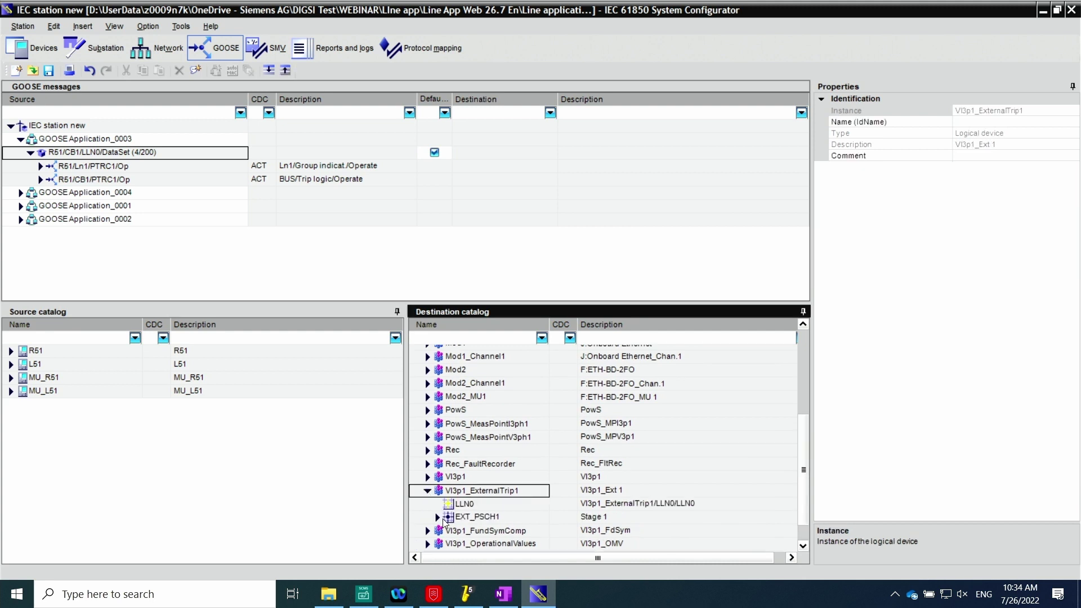
left_click(439, 518)
scroll(805, 478, "down", 1)
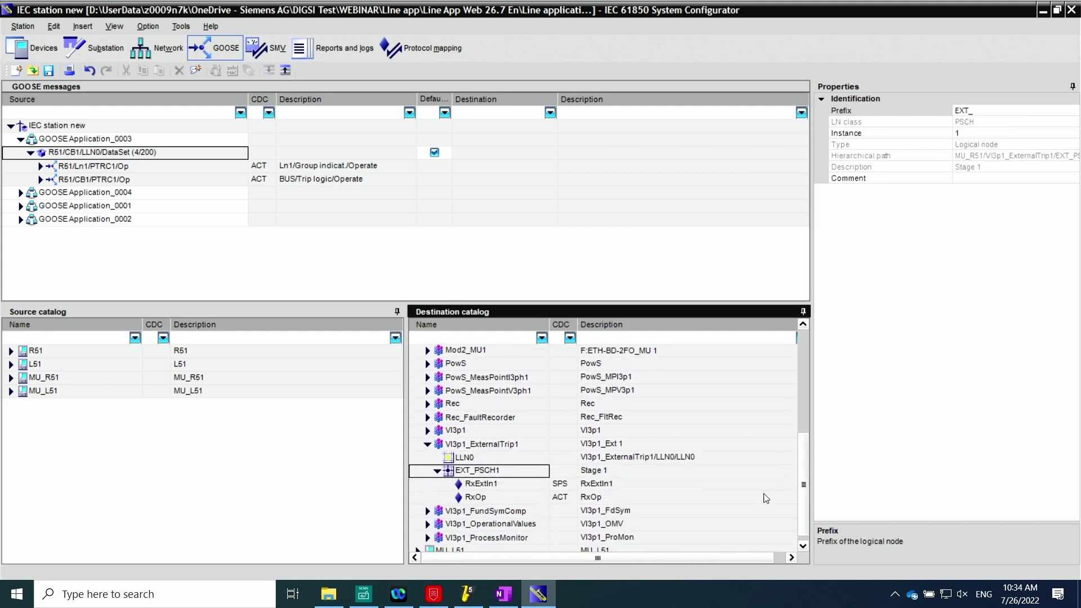
left_click_drag(491, 496, 371, 176)
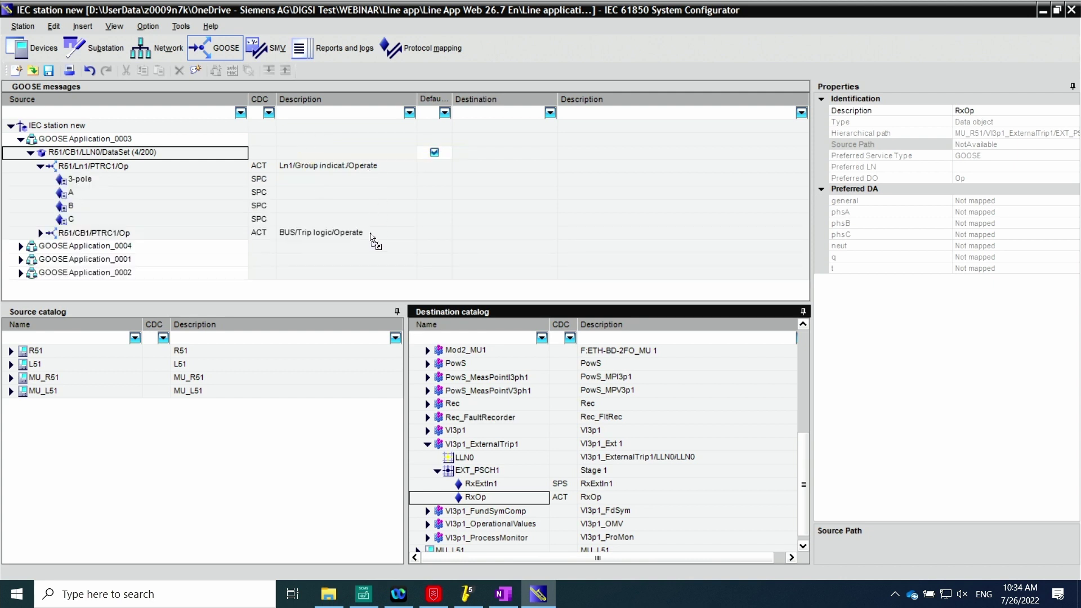
left_click_drag(371, 237, 372, 236)
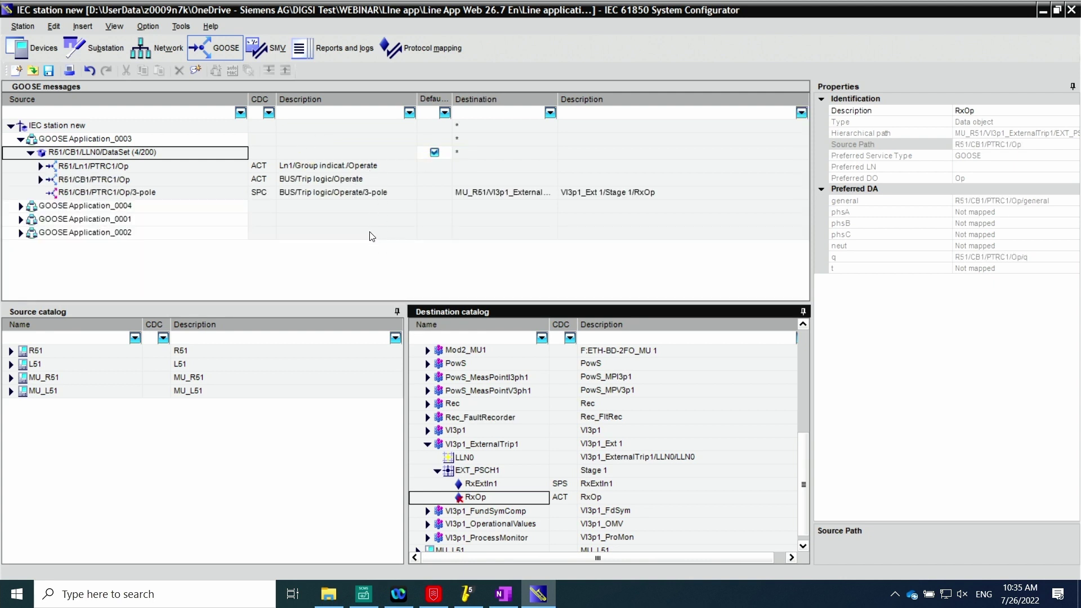
key("Left")
key("Left")
key("Left")
key("Left")
- Map MU_L51's EXT_PSCH1 RxExtIn1 to L51/Ln1/PTRC1/Op in GOOSE Application_0004
left_click(84, 206)
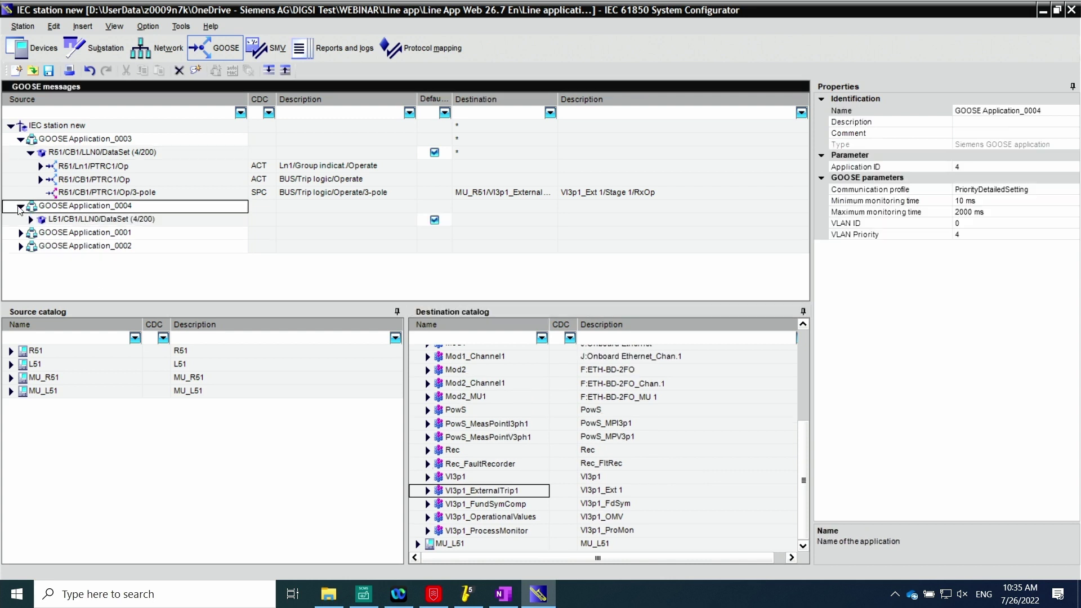
left_click(21, 206)
left_click(451, 496)
key("Left")
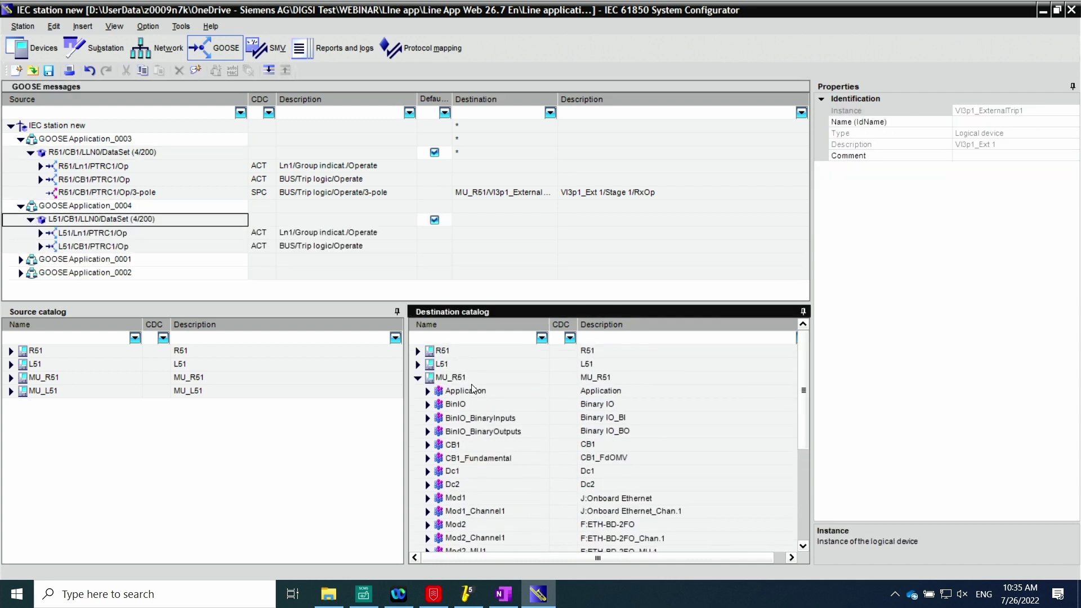
key("Left")
key("Down")
key("Right")
left_click_drag(804, 388, 804, 486)
left_click(427, 518)
left_click(437, 545)
left_click_drag(479, 502, 147, 238)
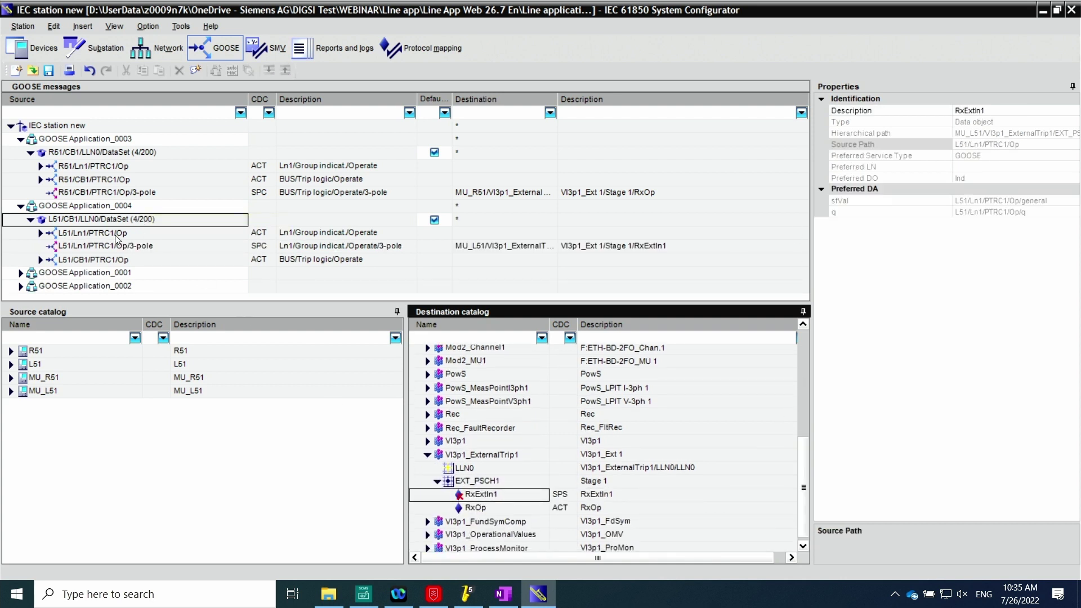
- Map R51's Dc1 XSWI1 RxPos1 to MU_R51's Dc1 disconnector position in Application_0001
left_click(20, 139)
left_click(20, 152)
left_click(20, 165)
left_click(30, 179)
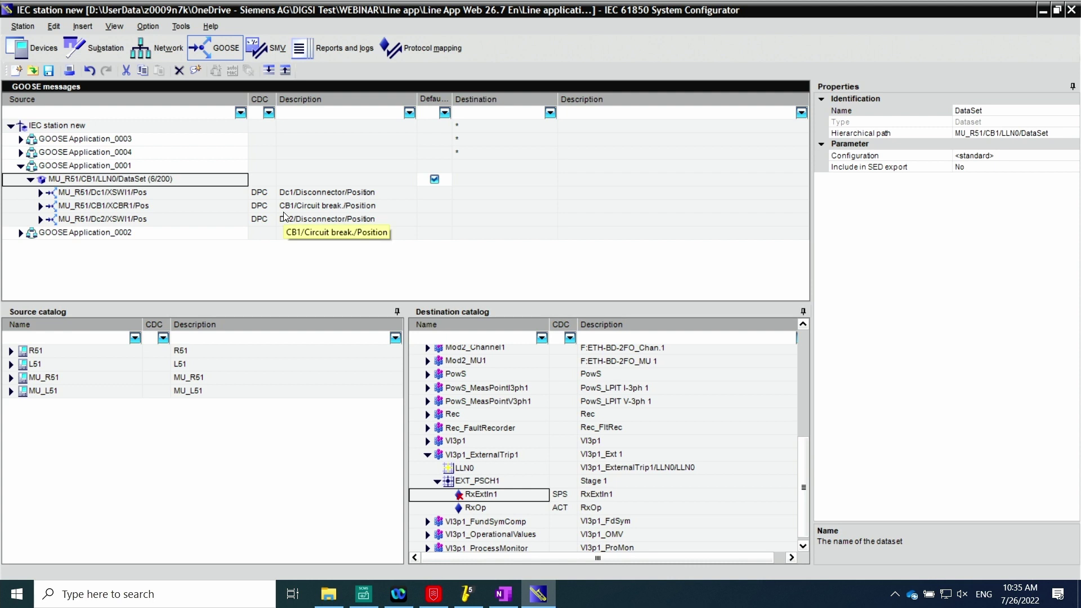
left_click(427, 454)
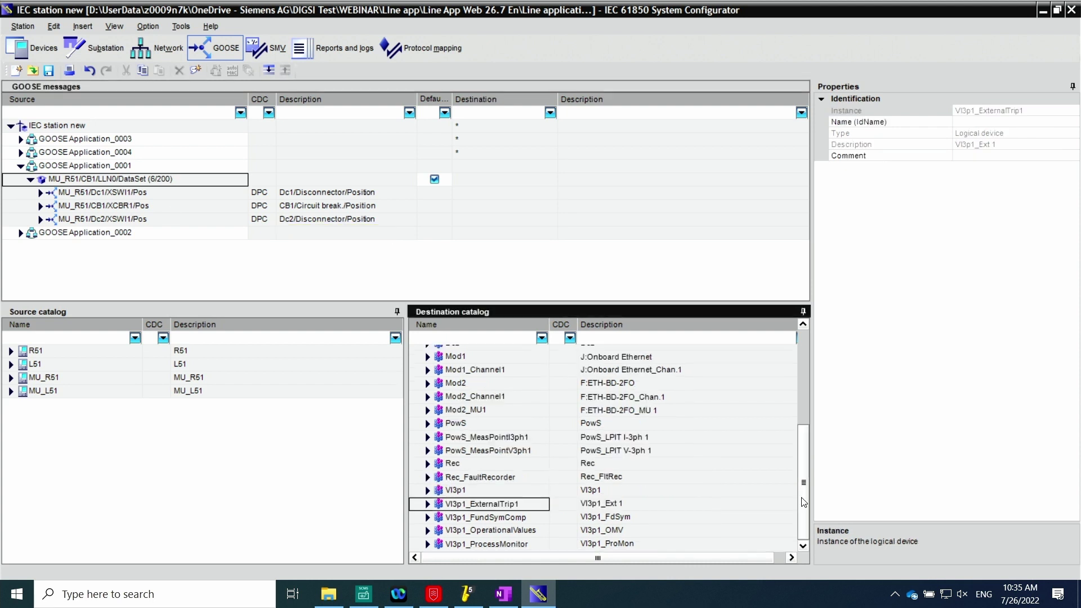
key("Left")
key("Left")
left_click(418, 351)
scroll(655, 413, "down", 3)
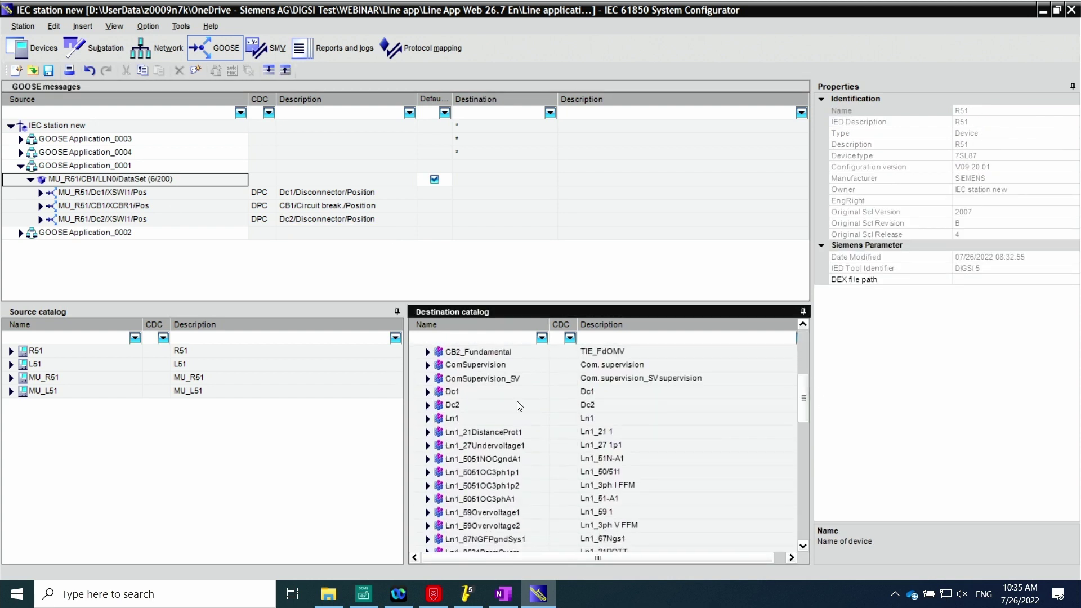
left_click(428, 393)
left_click(437, 445)
left_click_drag(478, 458, 192, 196)
left_click(428, 392)
- Map R51's CB1/XCBR4 RxPos1 to MU_R51's circuit breaker position
left_click_drag(805, 404, 804, 355)
left_click(428, 401)
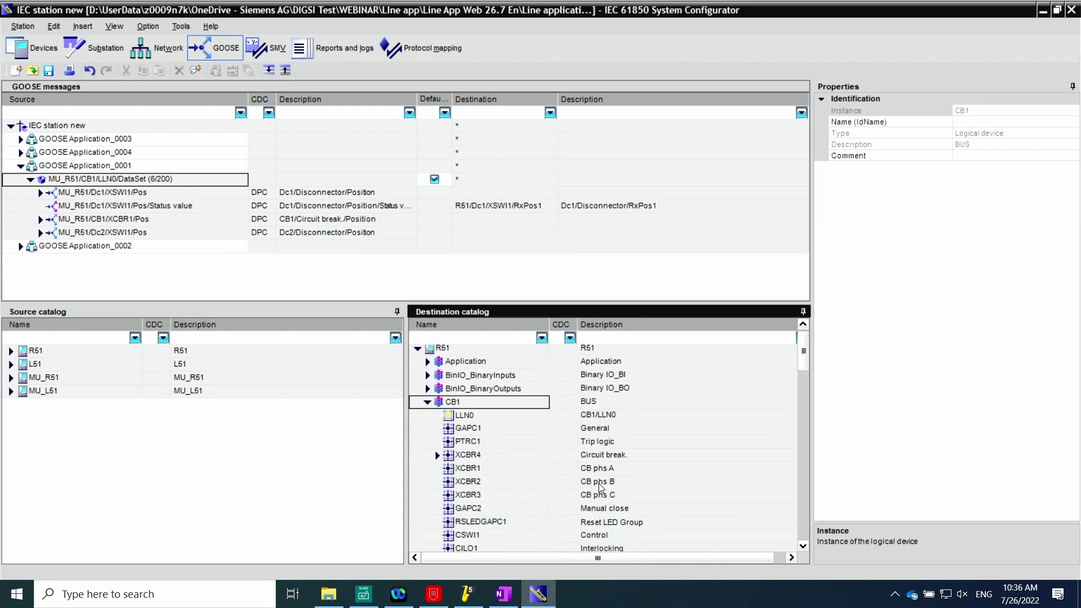
scroll(442, 428, "down", 2)
left_click(437, 395)
scroll(451, 428, "up", 1)
left_click(473, 438)
left_click_drag(473, 438, 160, 218)
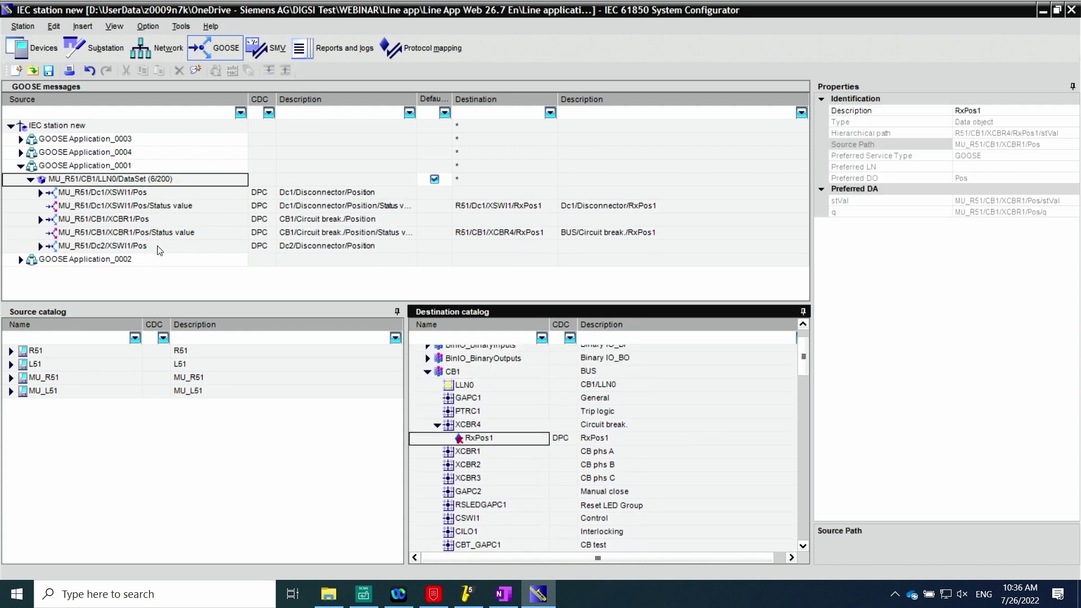
- Review the network, substation and Default_subnet settings, then exit the System Configurator
left_click(142, 45)
left_click(121, 49)
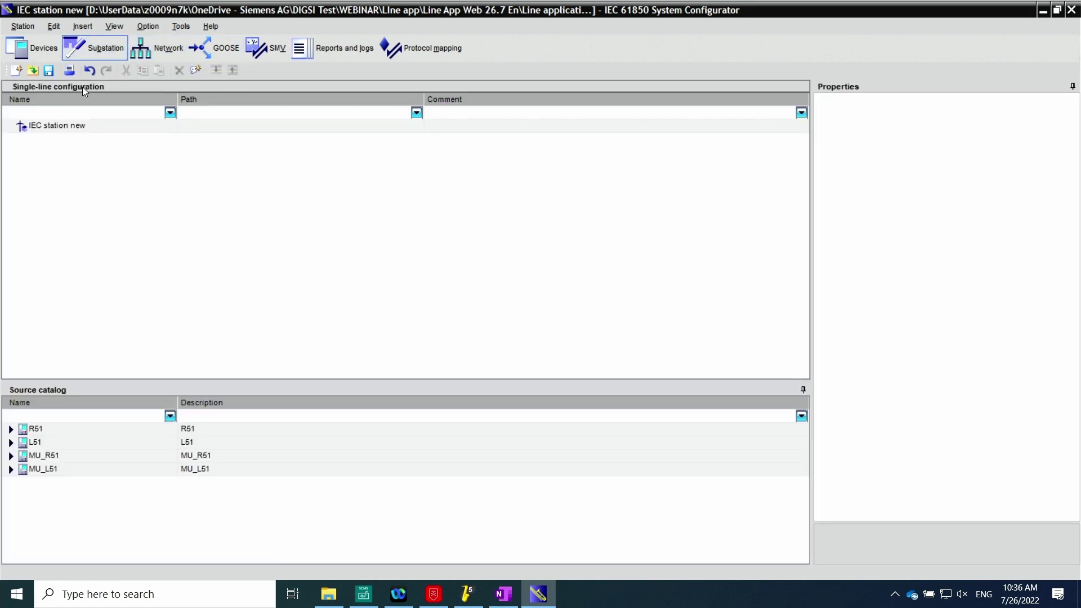
left_click(79, 127)
left_click(150, 48)
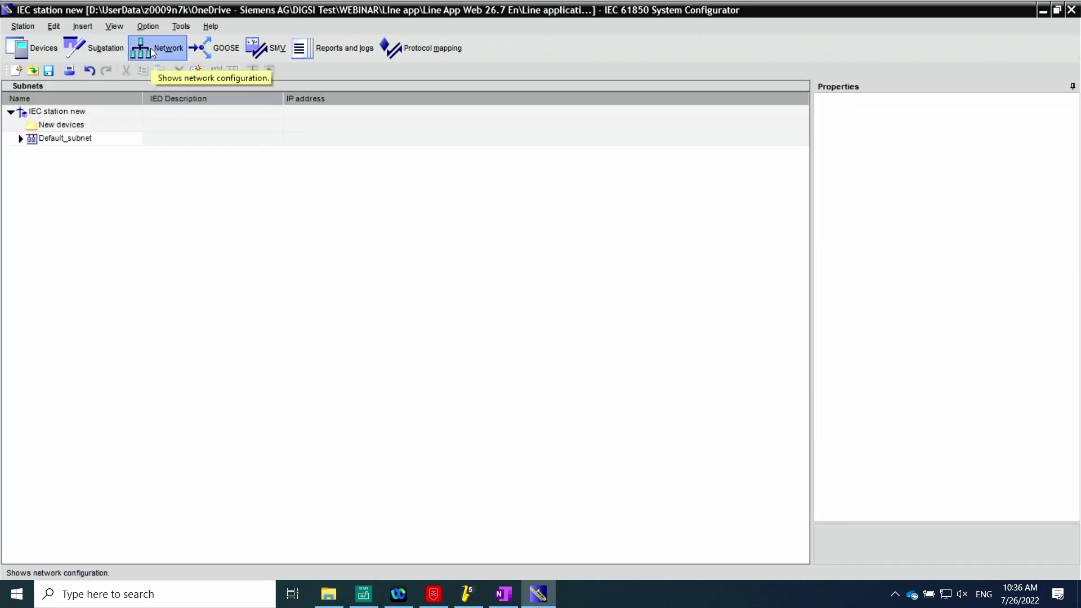
left_click(61, 140)
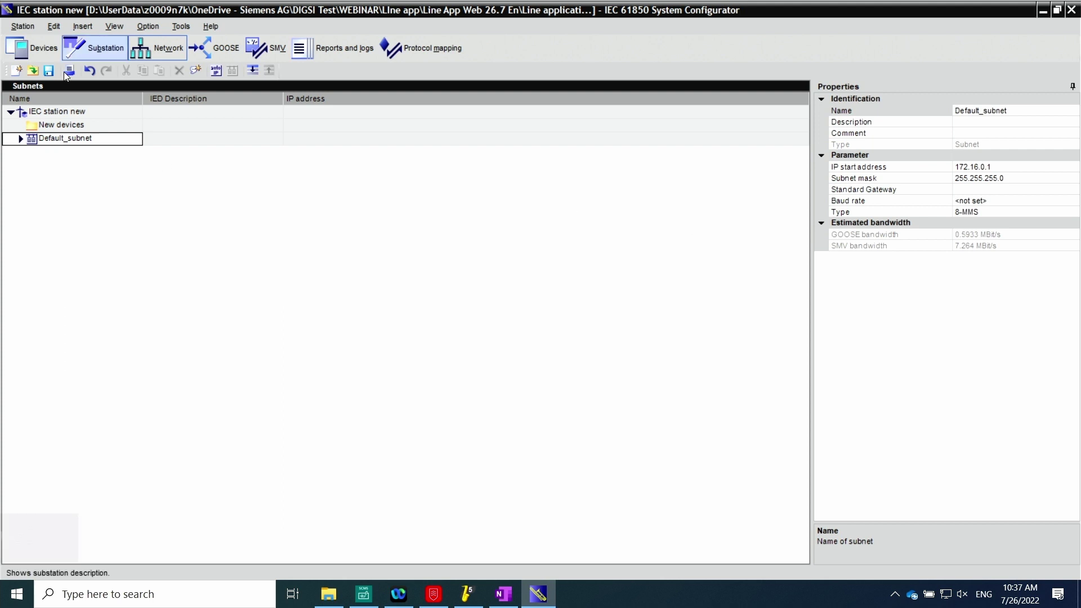
left_click(22, 26)
left_click(35, 305)
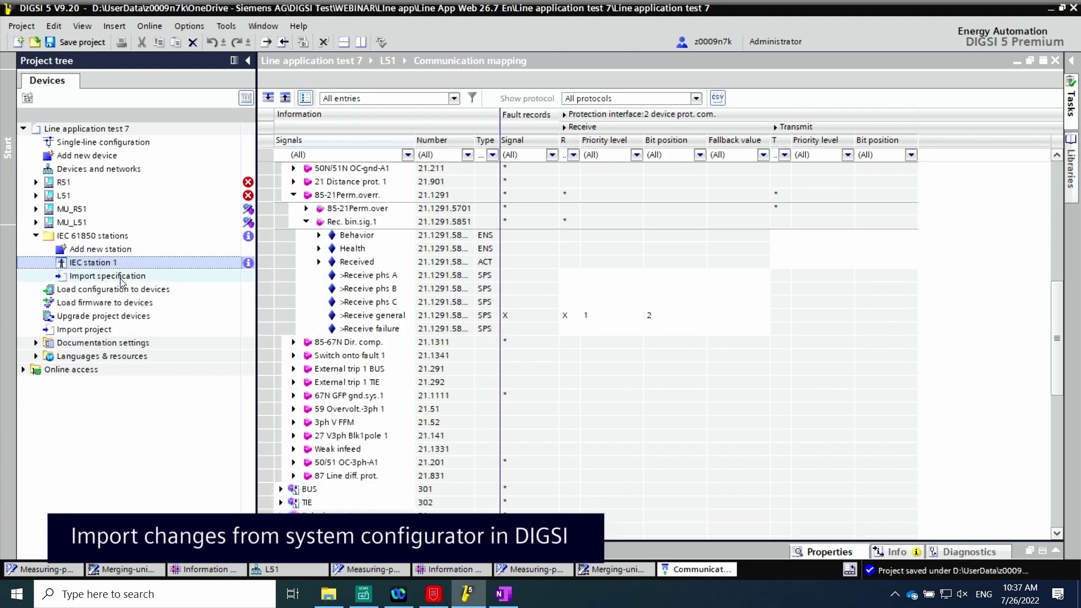
- Import the System Configurator changes into IEC station 1, updating secondary values for both R51 and L51
right_click(114, 263)
left_click(175, 351)
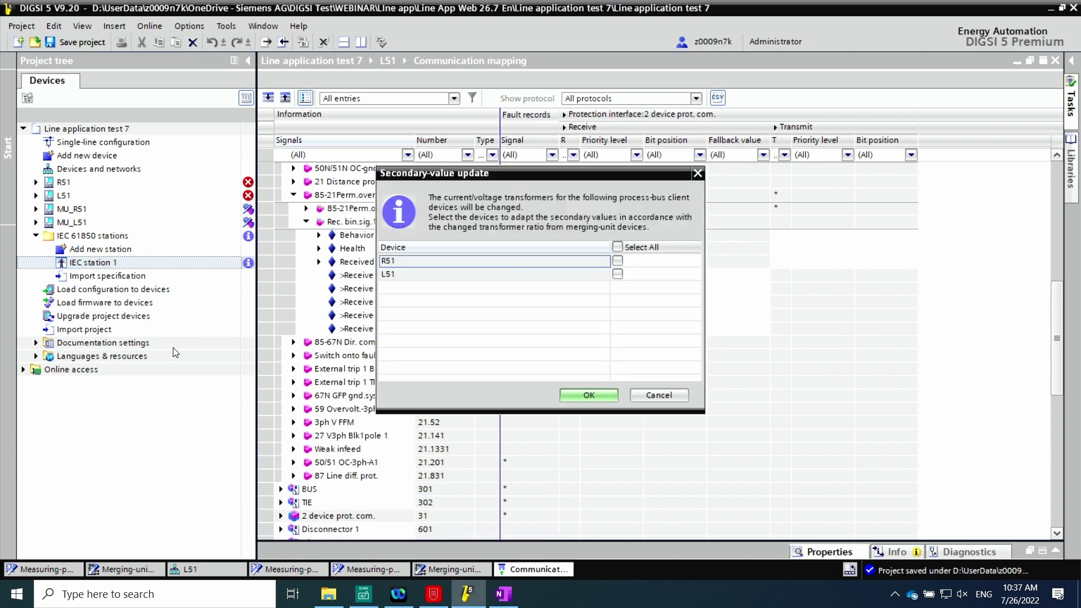
left_click(626, 249)
left_click(603, 396)
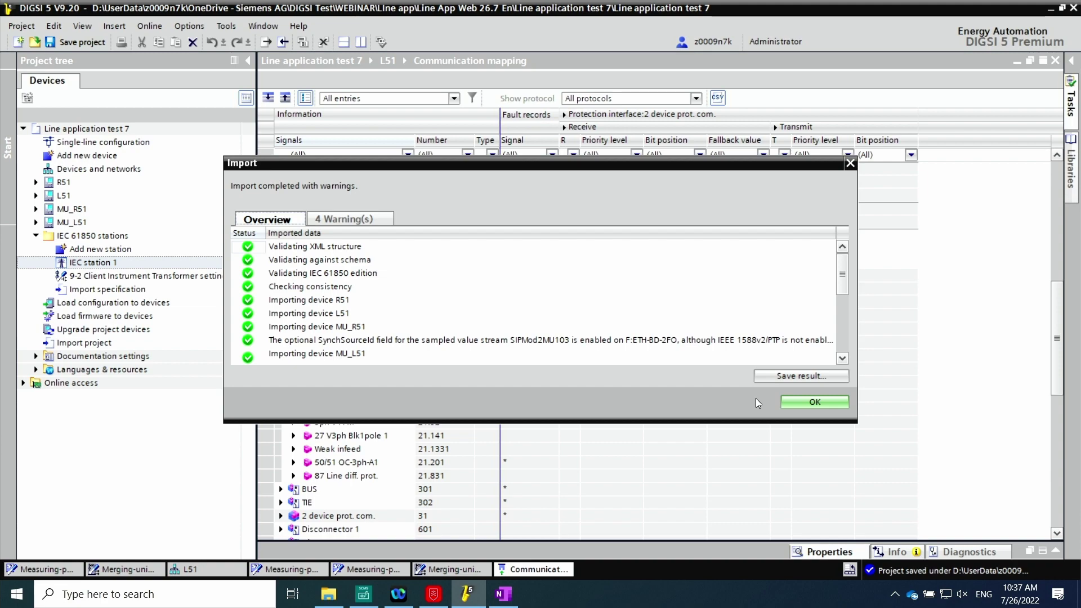
left_click(814, 403)
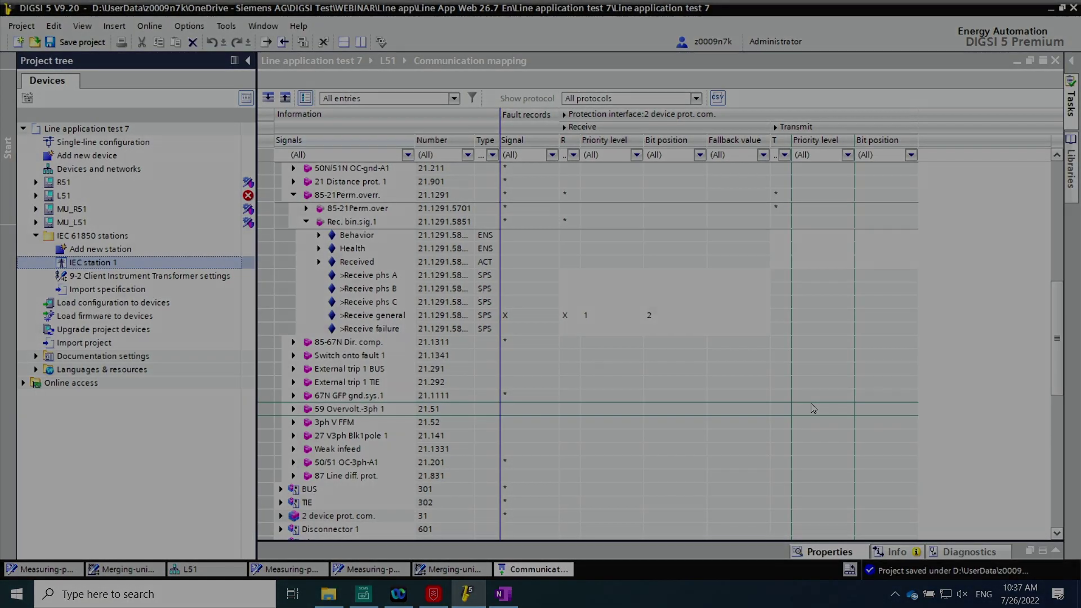